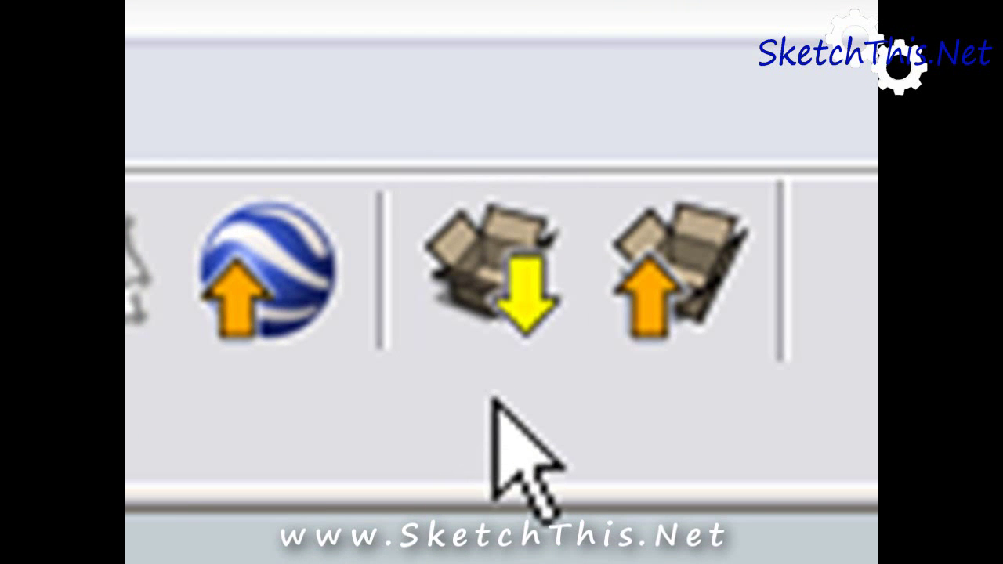
# Step: Open the 3D Warehouse for getting models and go to the Kitchen and Bath collection within the featured collections
pyautogui.click(491, 301)
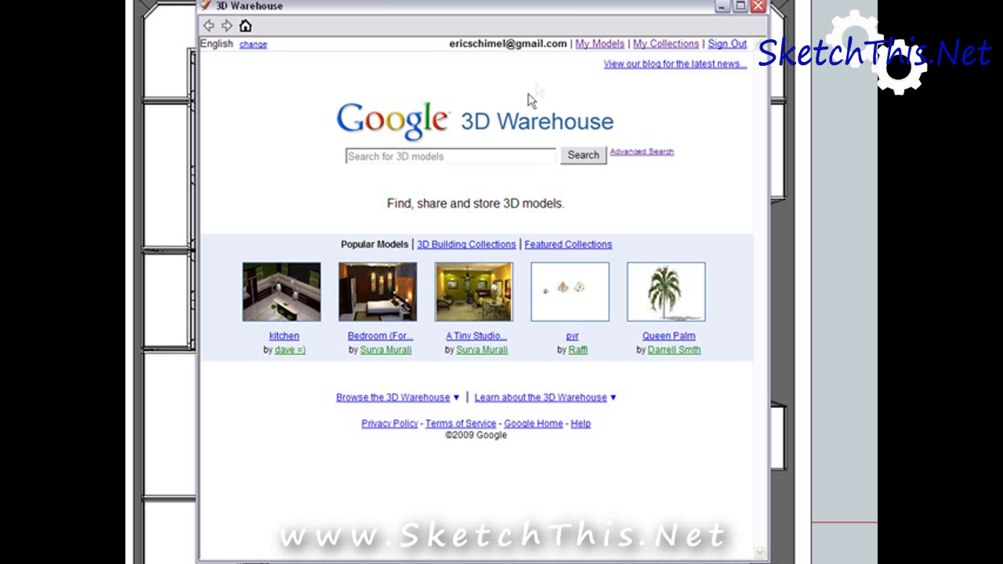
pyautogui.click(418, 402)
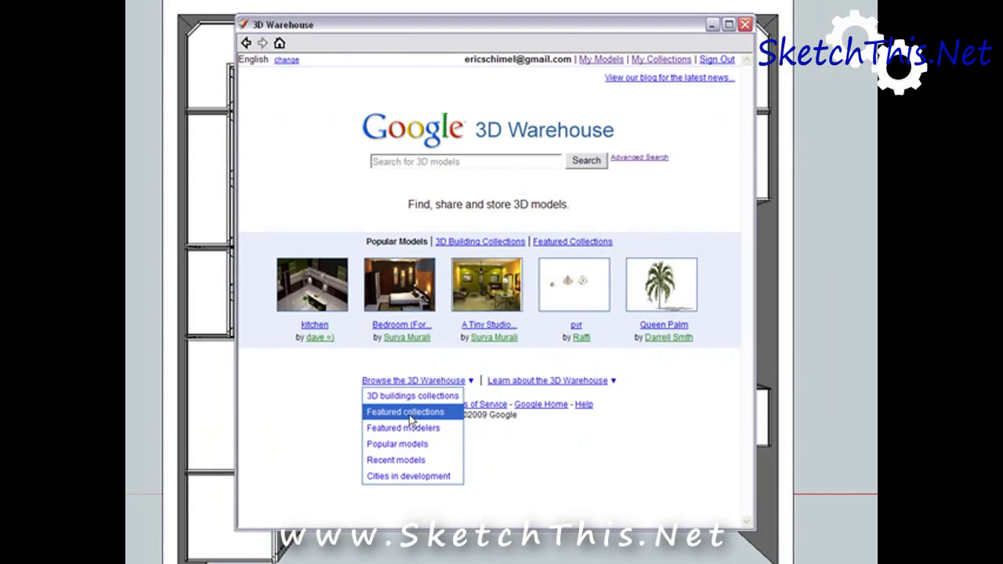
pyautogui.click(408, 416)
pyautogui.scroll(-3, 480, 390)
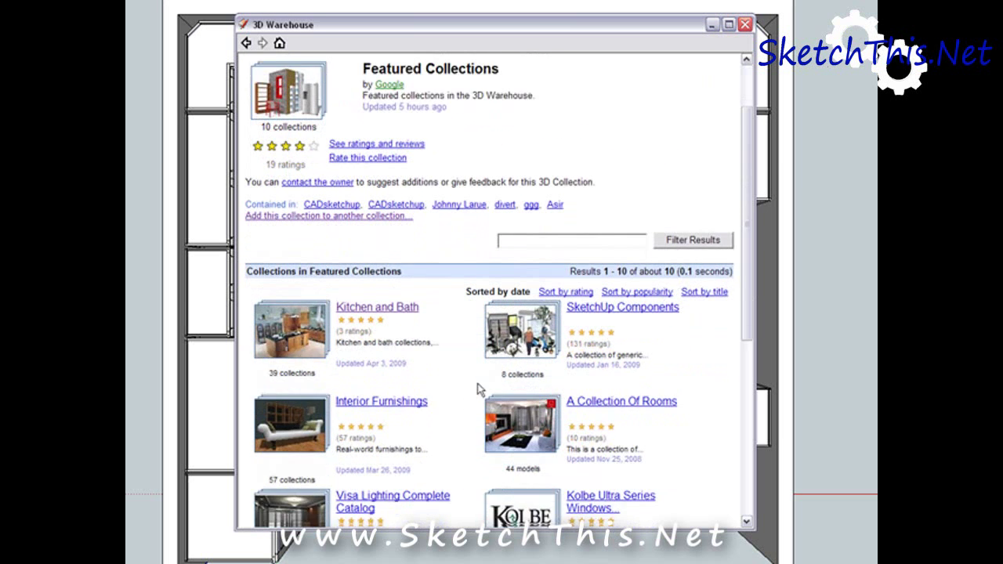
pyautogui.scroll(-2, 479, 389)
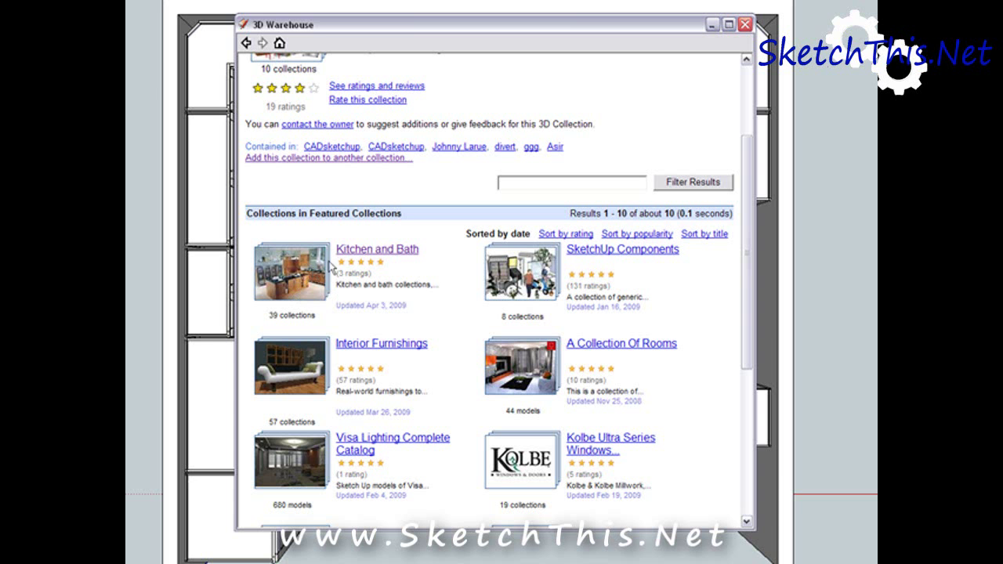
pyautogui.click(351, 249)
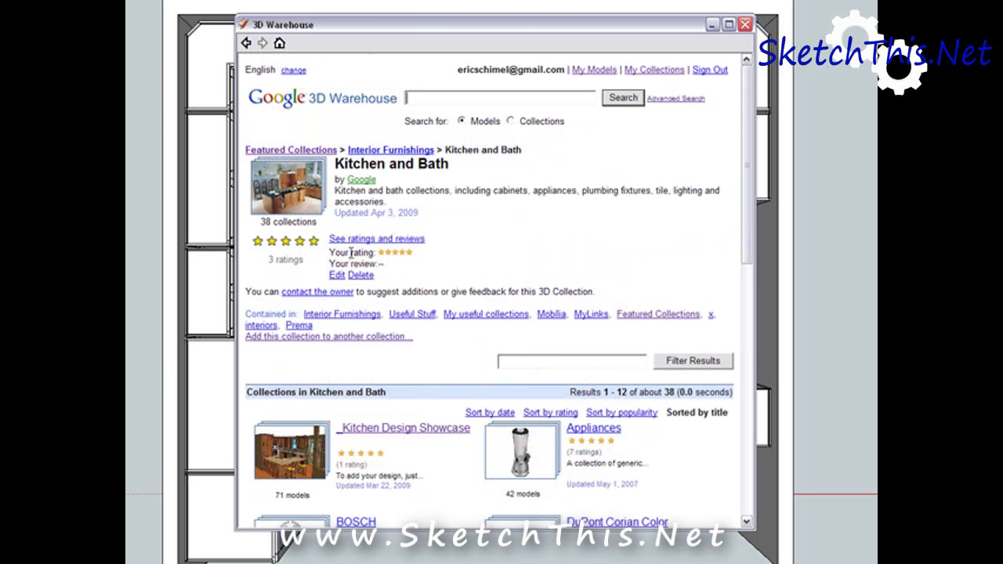
# Step: Filter the Kitchen and Bath collections by "kitchenaid" and open the KitchenAid Dynamic Component Models collection
pyautogui.scroll(-7, 403, 306)
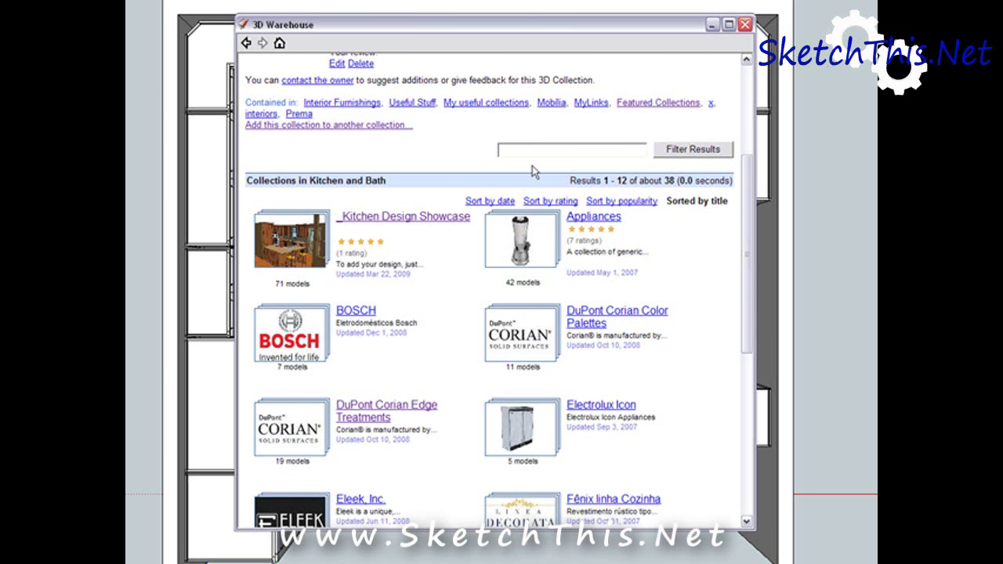
pyautogui.click(540, 149)
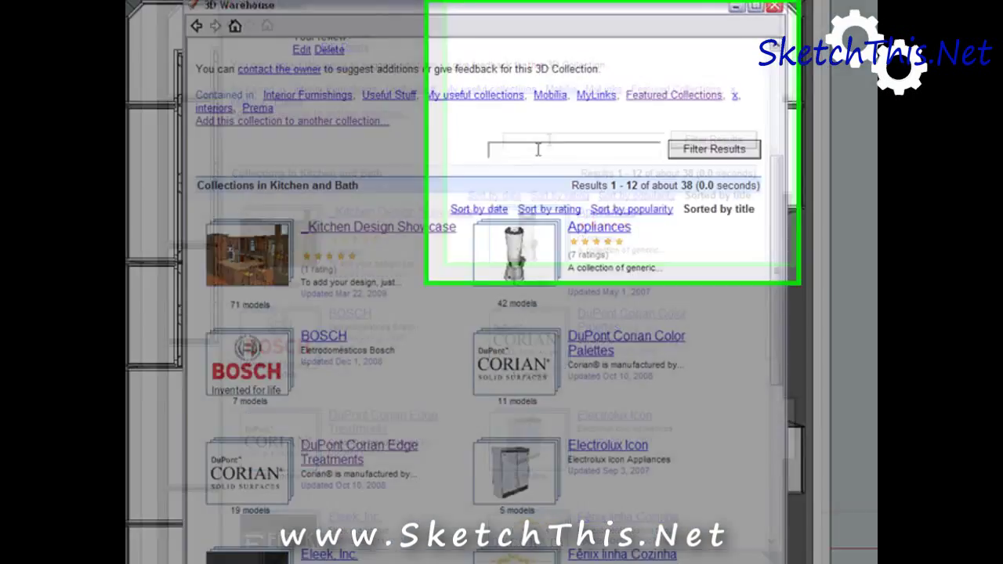
pyautogui.write('kitc')
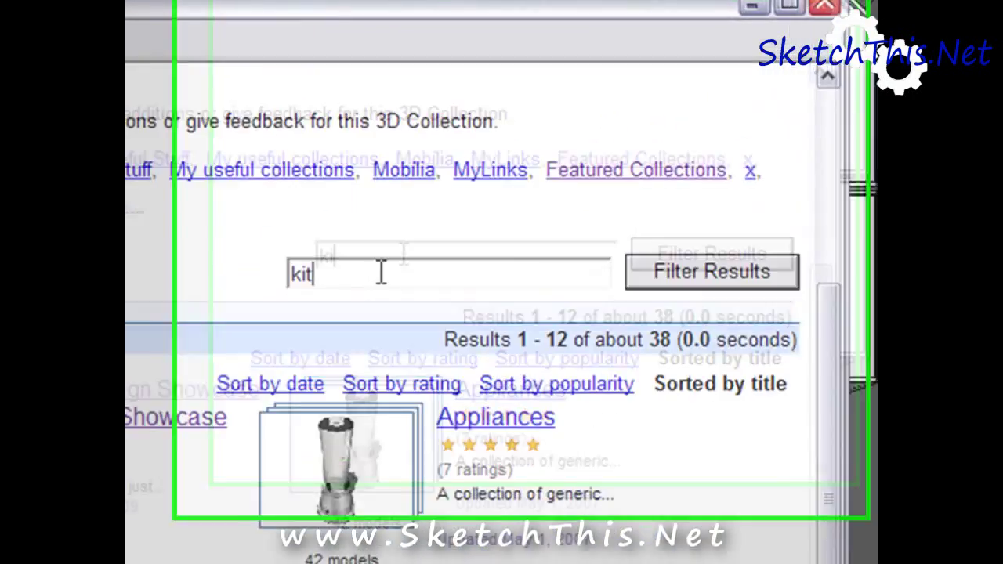
pyautogui.write('henaid')
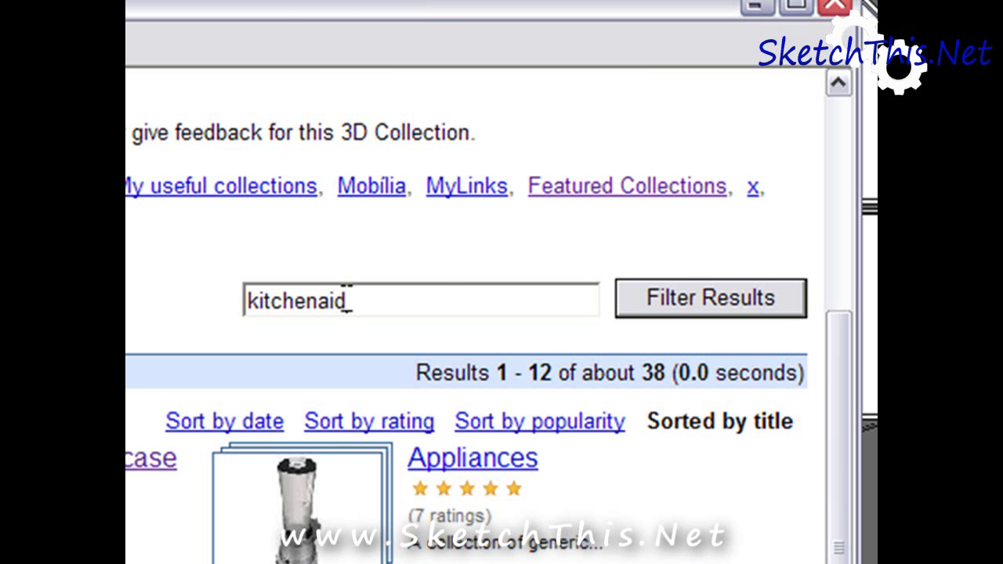
pyautogui.click(636, 292)
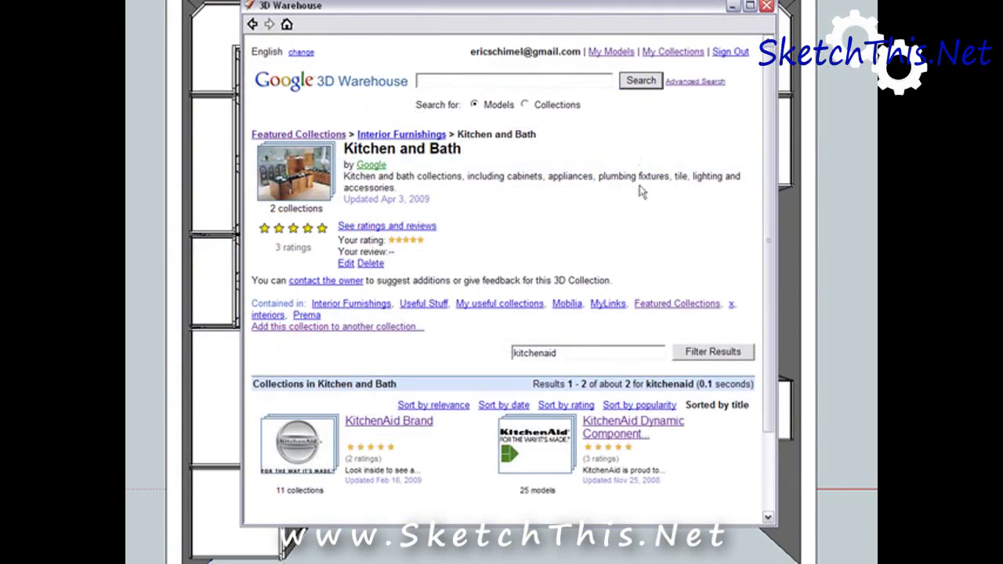
pyautogui.scroll(-3, 640, 188)
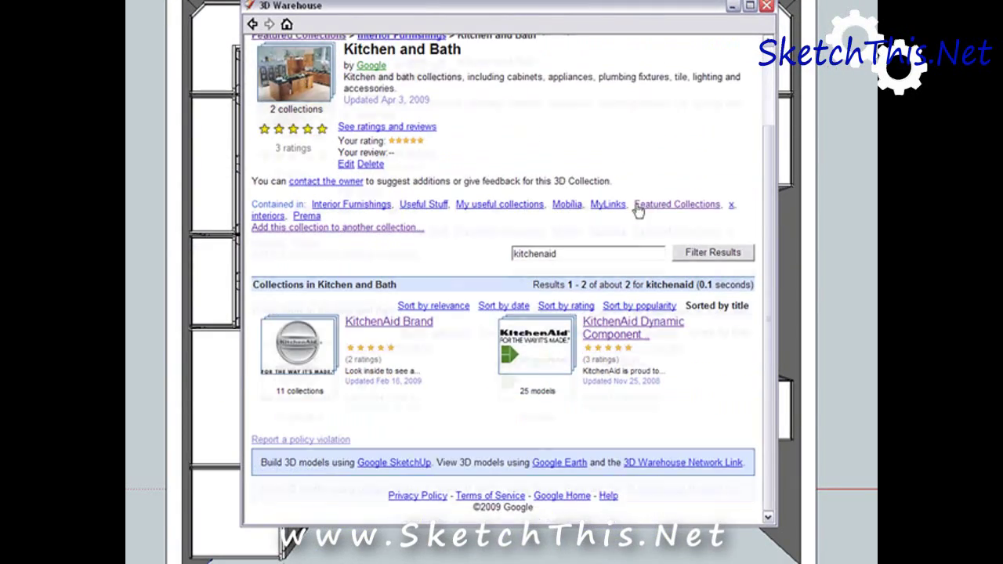
pyautogui.click(546, 362)
# Step: Download the KitchenAid French Door refrigerator directly into the model and place it on the open kitchen floor
pyautogui.scroll(-5, 541, 350)
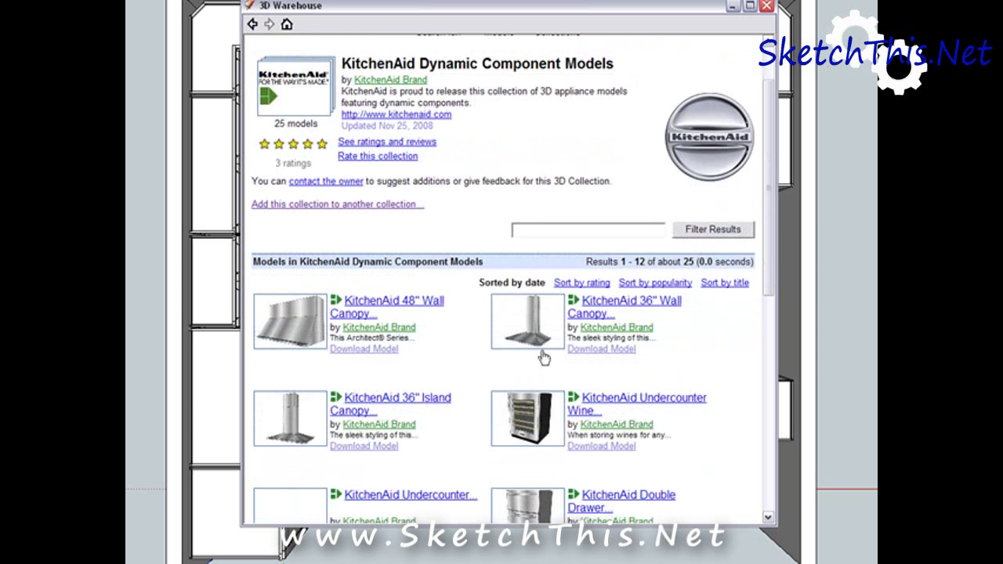
pyautogui.scroll(-1, 543, 357)
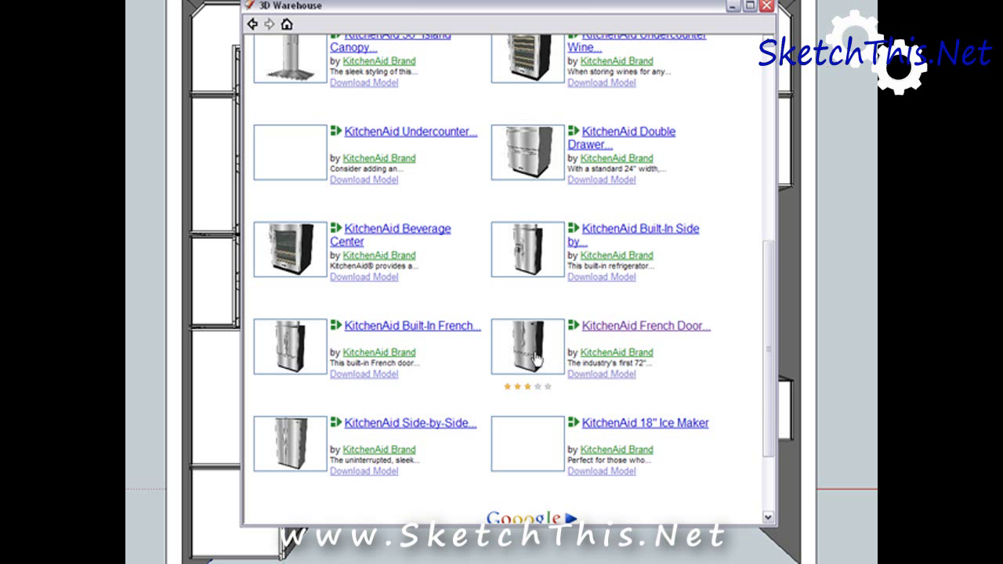
pyautogui.click(584, 376)
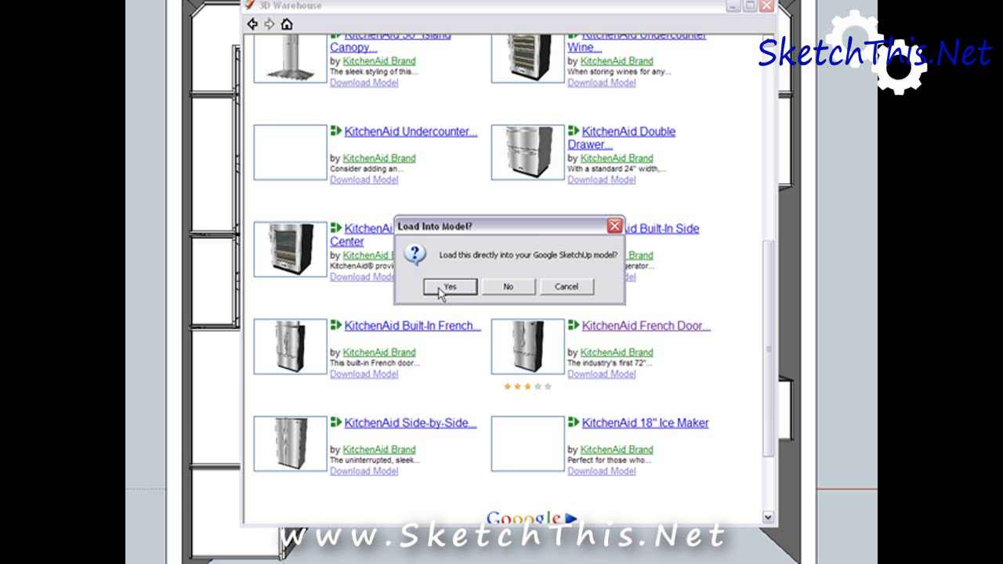
pyautogui.click(440, 290)
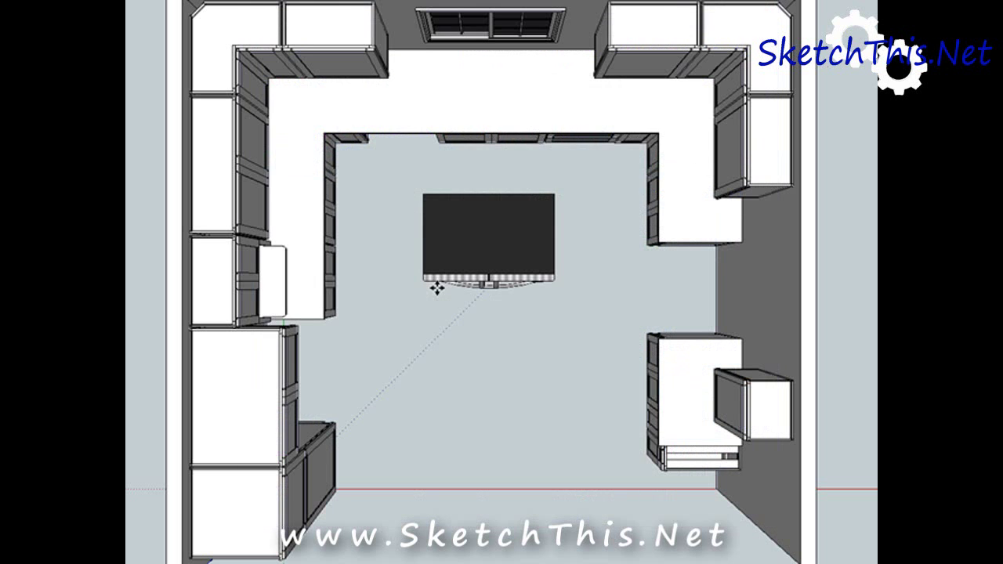
pyautogui.click(423, 425)
# Step: Rotate the refrigerator 90 degrees on the floor plane so its doors face away from the tall cabinet wall
pyautogui.scroll(1, 470, 401)
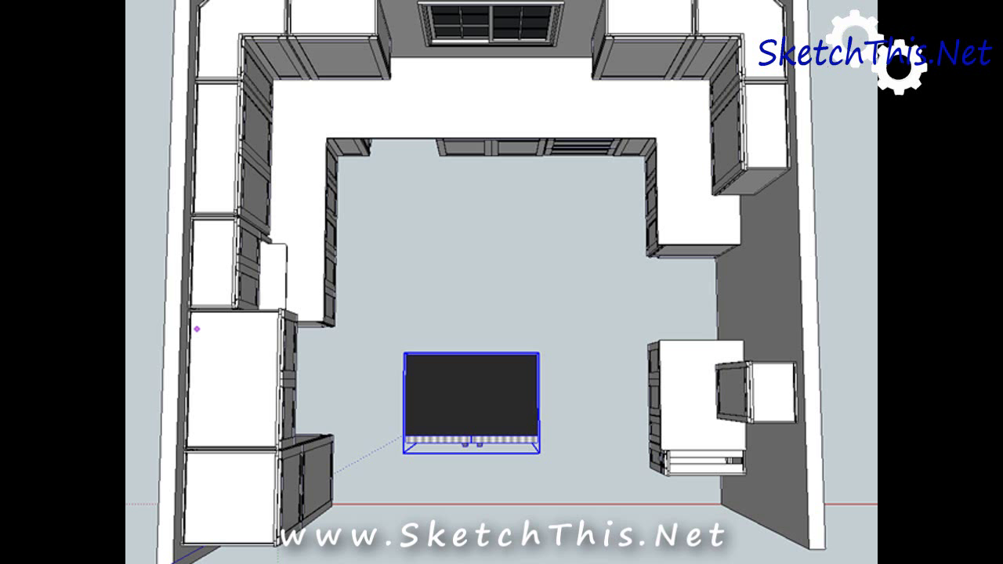
pyautogui.press('q')
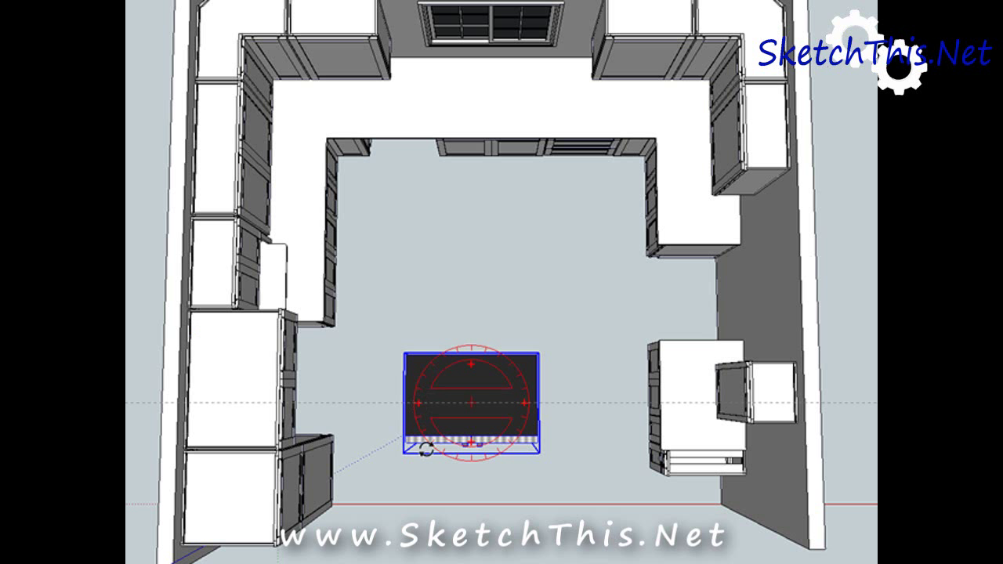
pyautogui.click(426, 449)
pyautogui.click(472, 475)
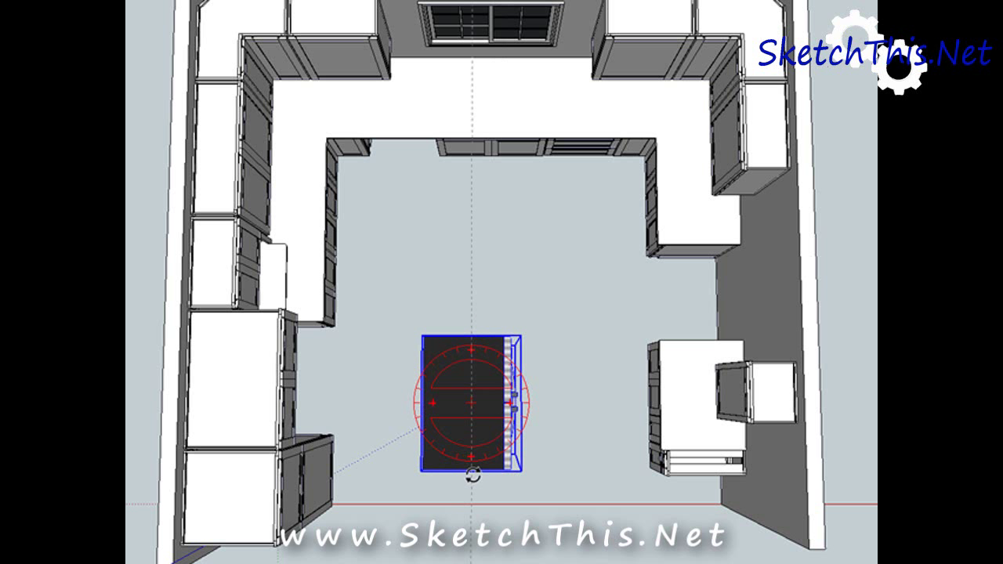
# Step: Move the refrigerator by its rear top corner into the opening beside the tall pantry cabinet
pyautogui.moveTo(473, 475); pyautogui.dragTo(356, 272, button='middle')
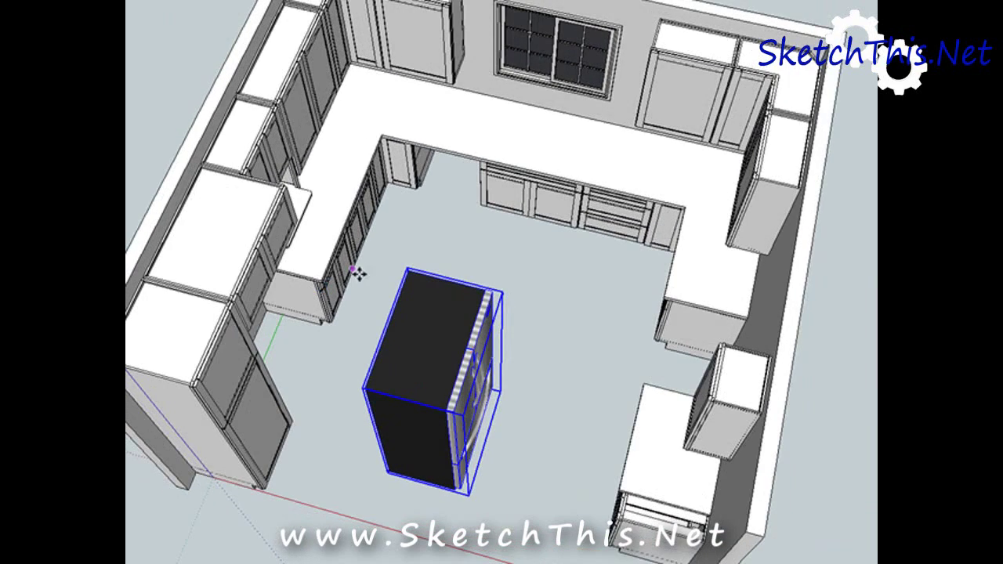
pyautogui.click(406, 270)
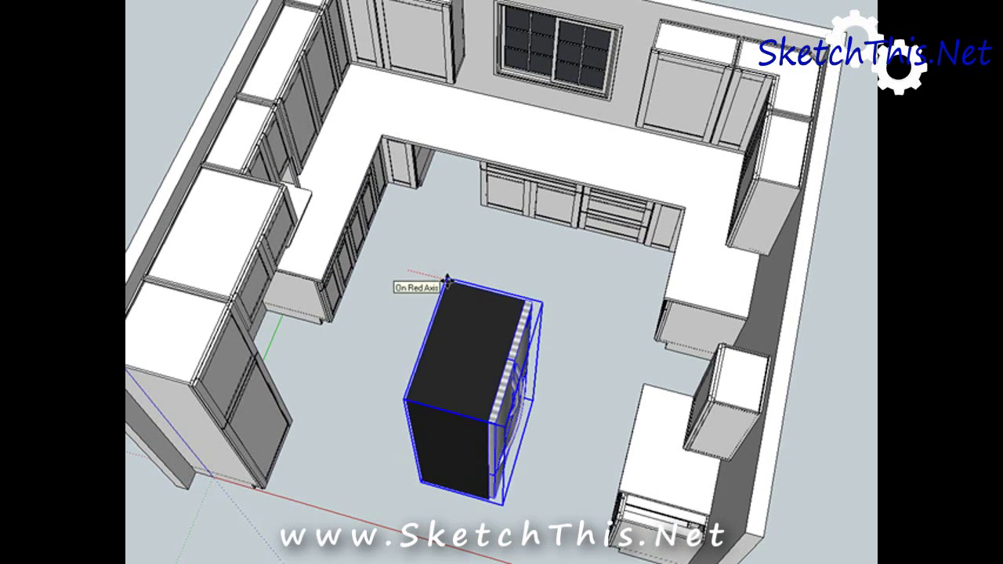
pyautogui.click(171, 192)
# Step: Shift the refrigerator sideways and forward in its opening so it clears the tall pantry cabinet
pyautogui.moveTo(191, 208); pyautogui.dragTo(459, 309, button='middle')
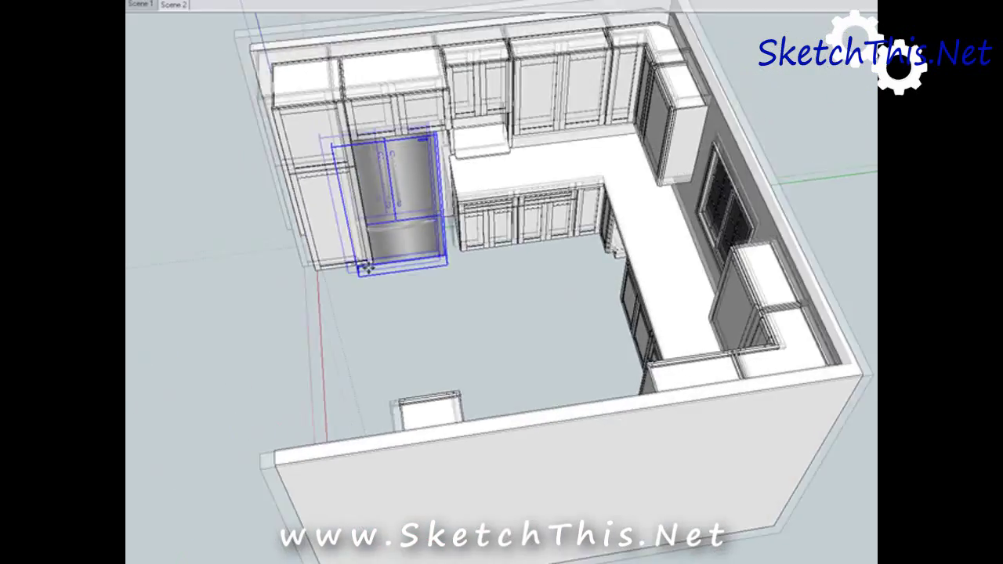
pyautogui.scroll(4, 499, 274)
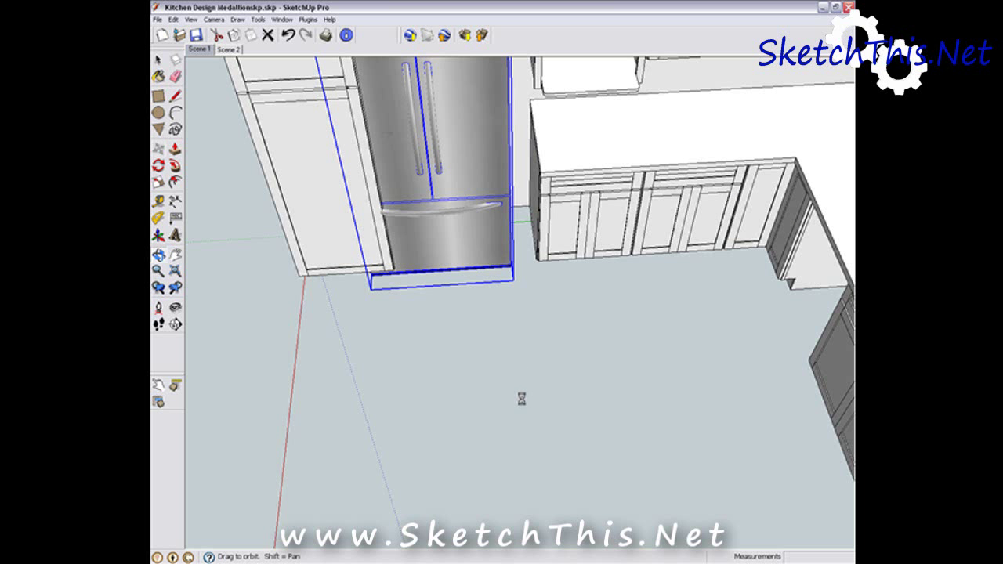
pyautogui.press('m')
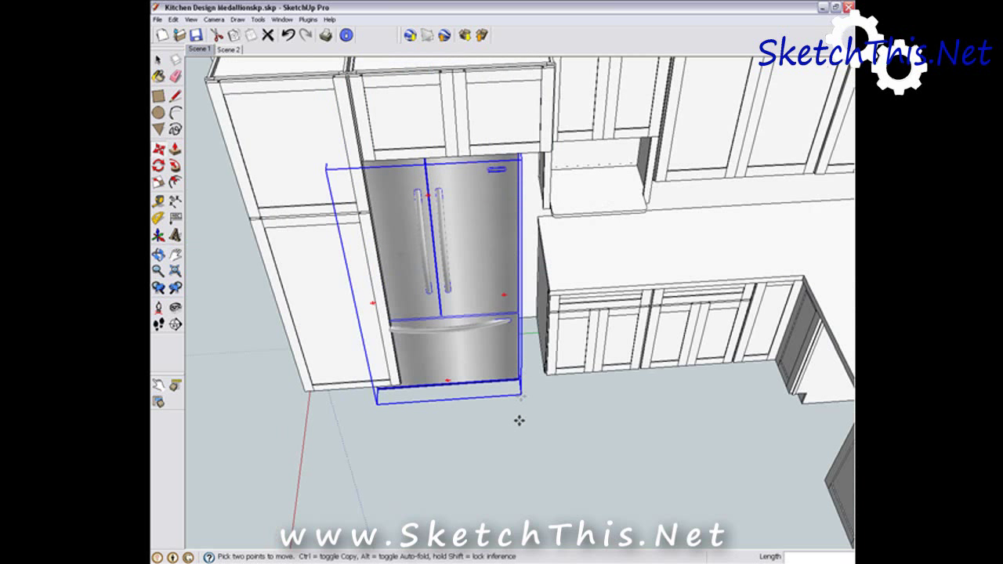
pyautogui.click(521, 421)
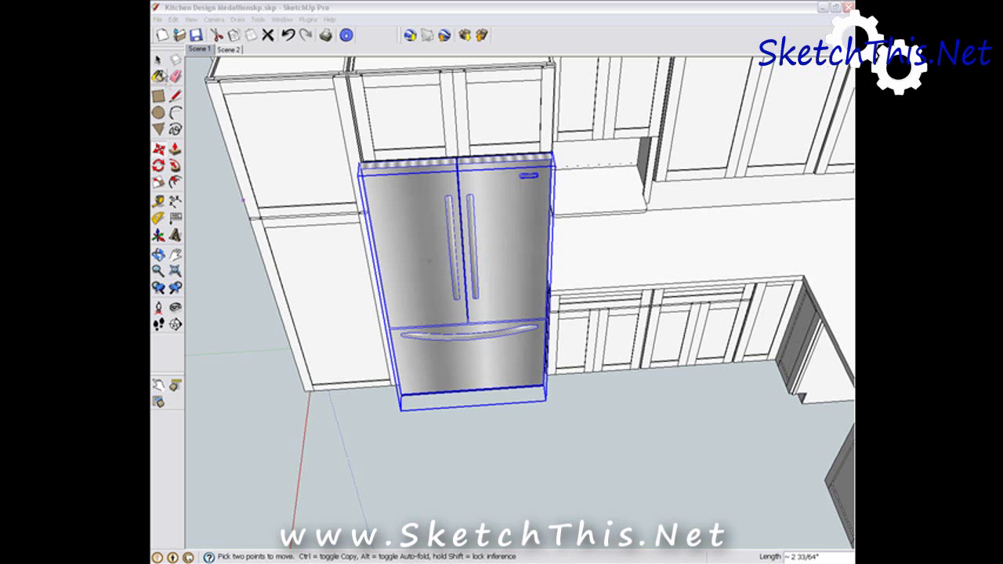
# Step: Deselect the refrigerator and open the component options window
pyautogui.click(157, 60)
pyautogui.click(210, 192)
pyautogui.moveTo(456, 423); pyautogui.dragTo(584, 319, button='middle')
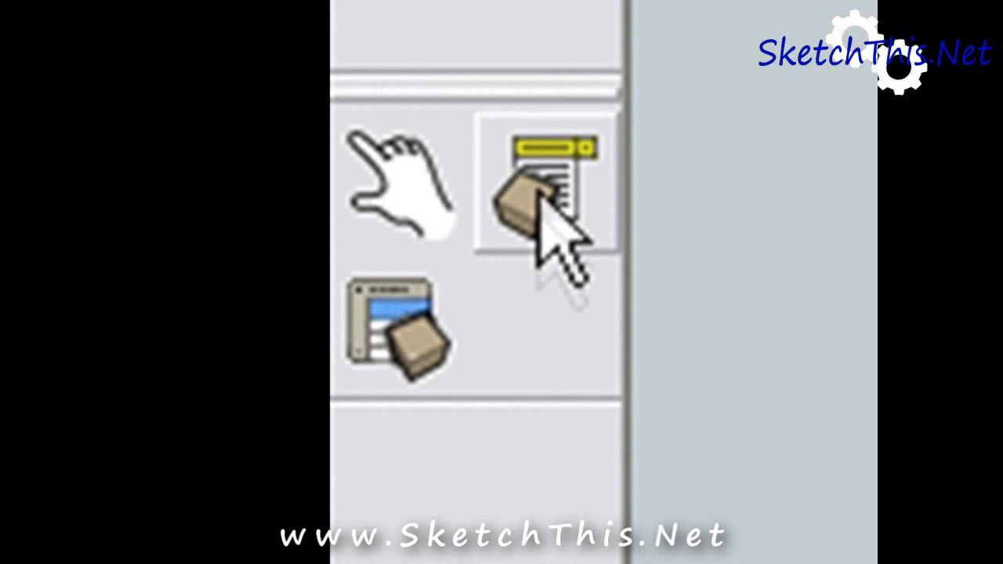
pyautogui.click(540, 198)
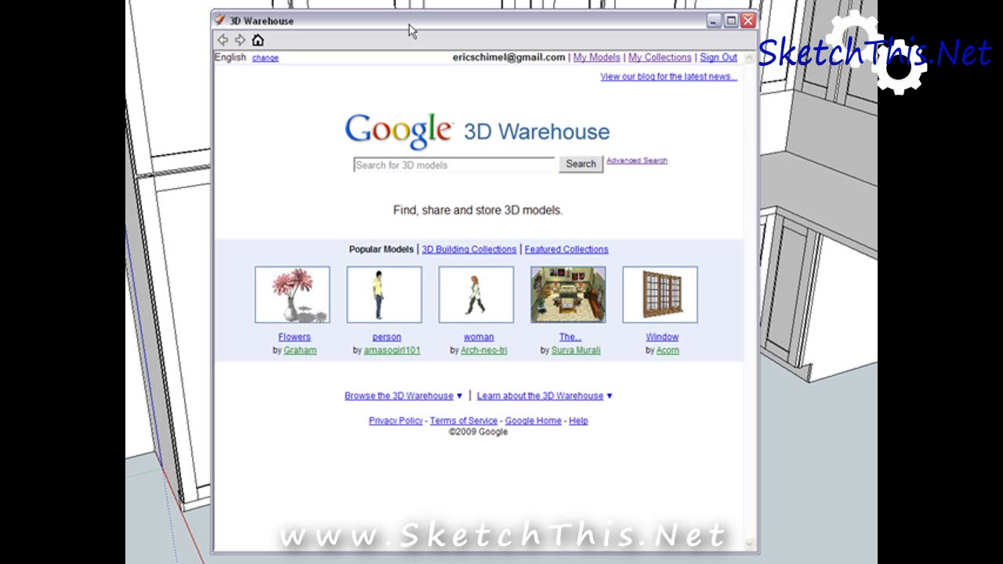
# Step: Browse the 3D Warehouse home page to the featured collections and open Kitchen and Bath again
pyautogui.click(402, 398)
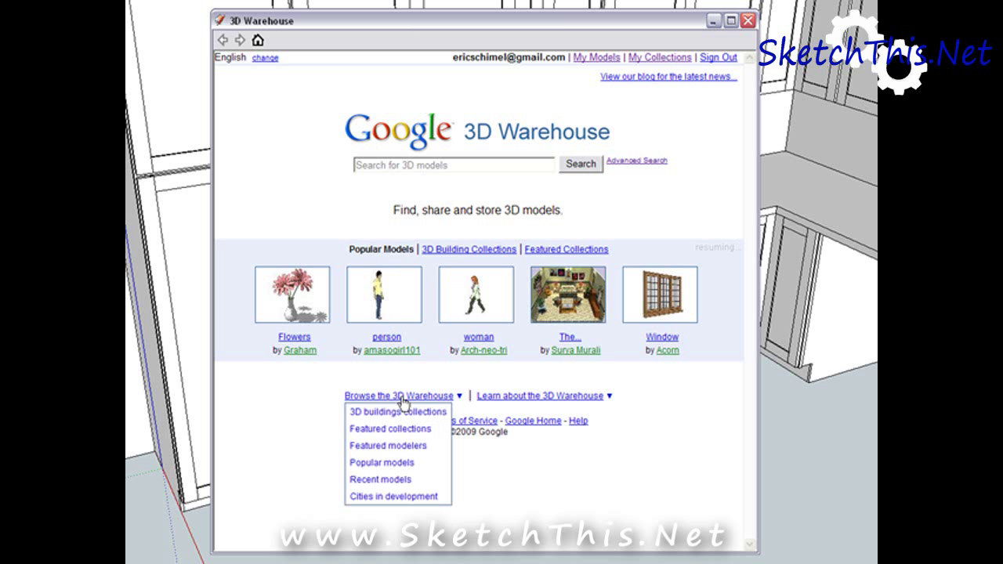
pyautogui.click(356, 433)
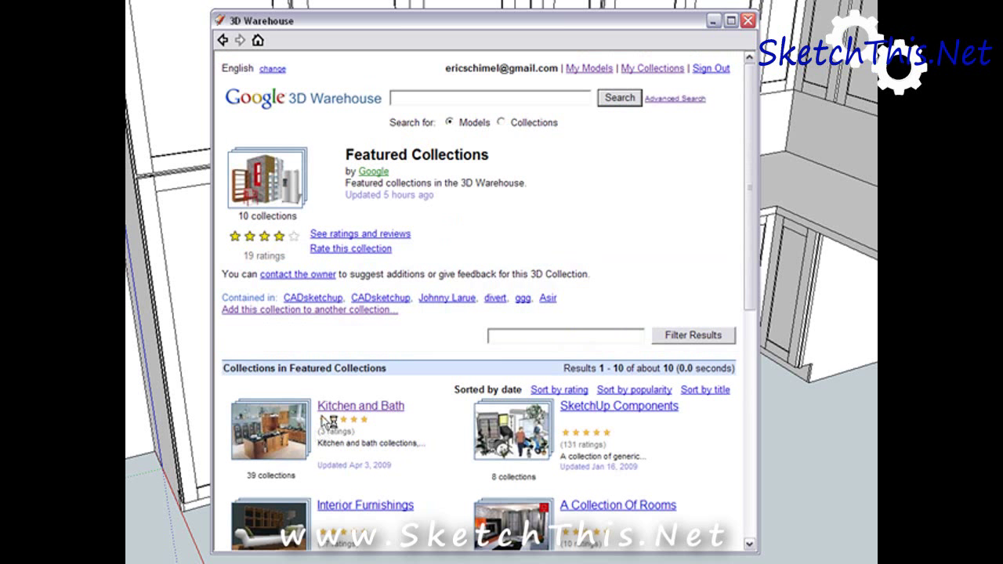
pyautogui.click(334, 413)
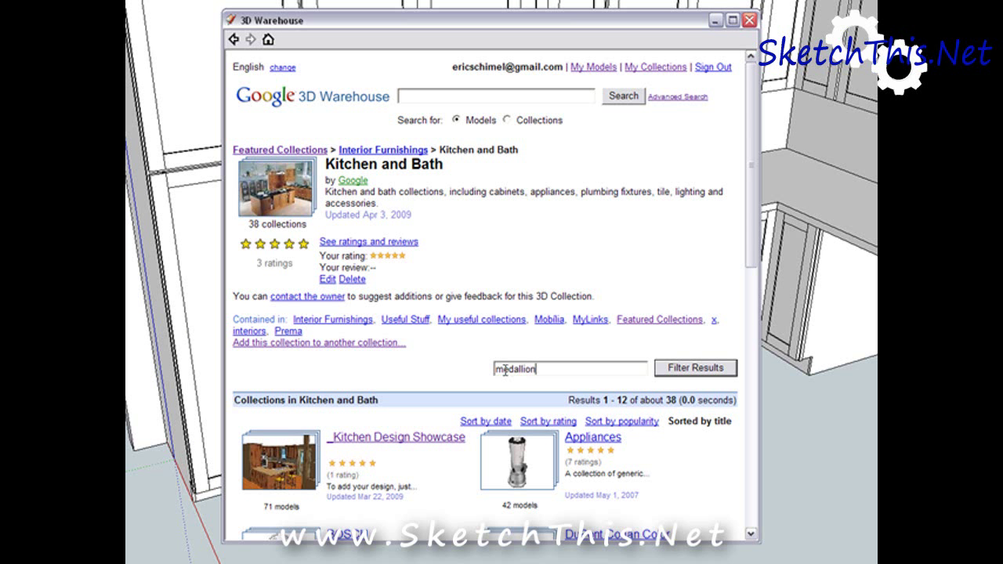
# Step: Filter the Kitchen and Bath collections by "medallion" and open the Medallion Cabinetry collection
pyautogui.write('n')
pyautogui.click(668, 371)
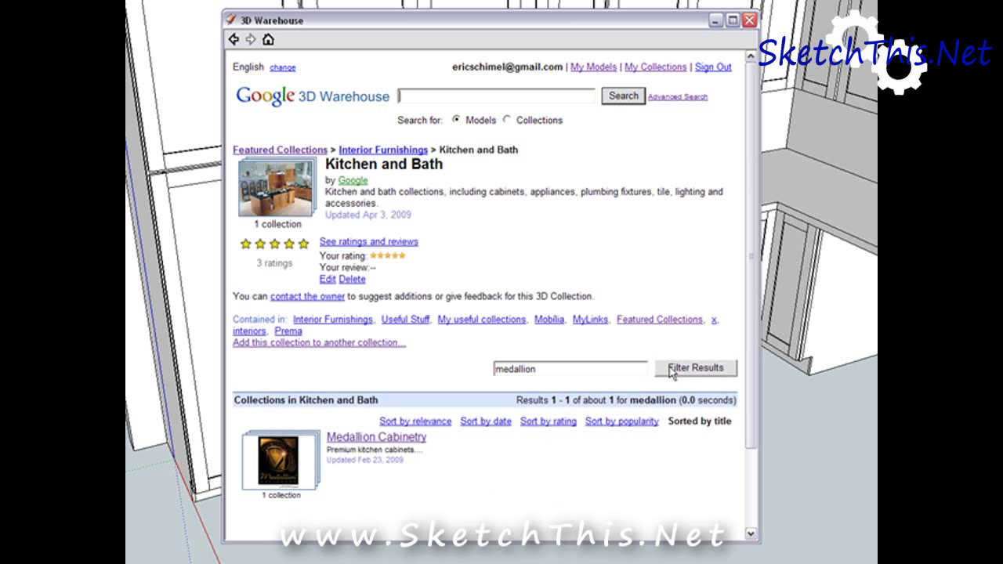
pyautogui.click(280, 462)
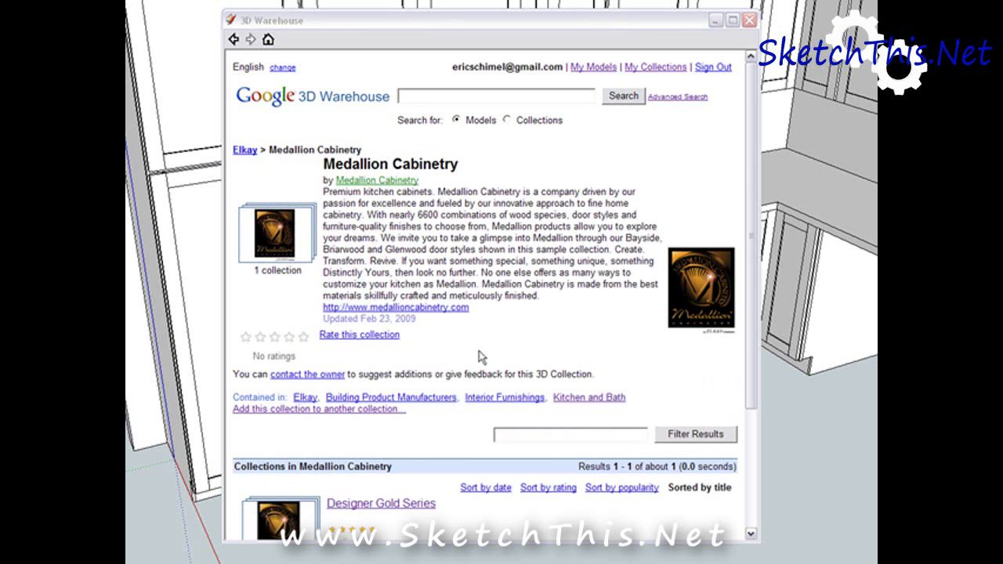
# Step: Open the Designer Gold Series collection and go into its Bayside Cabinetry collection to list the cabinet types
pyautogui.scroll(-3, 746, 290)
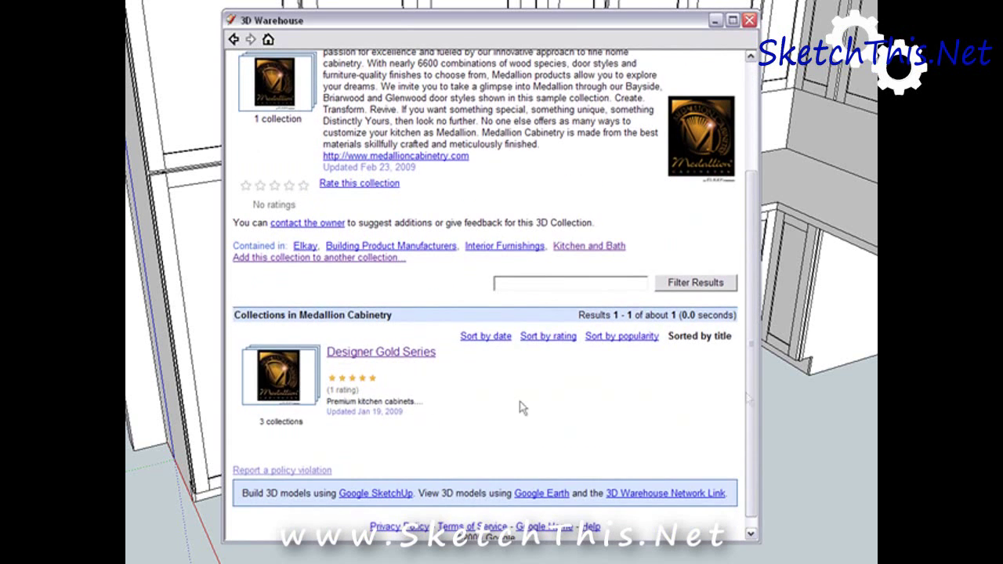
pyautogui.click(310, 376)
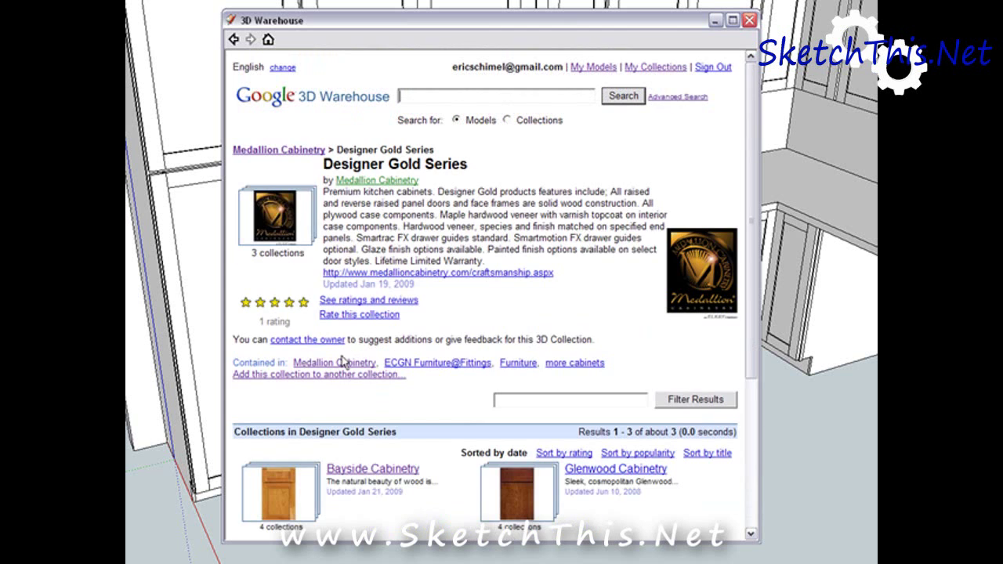
pyautogui.scroll(-5, 592, 274)
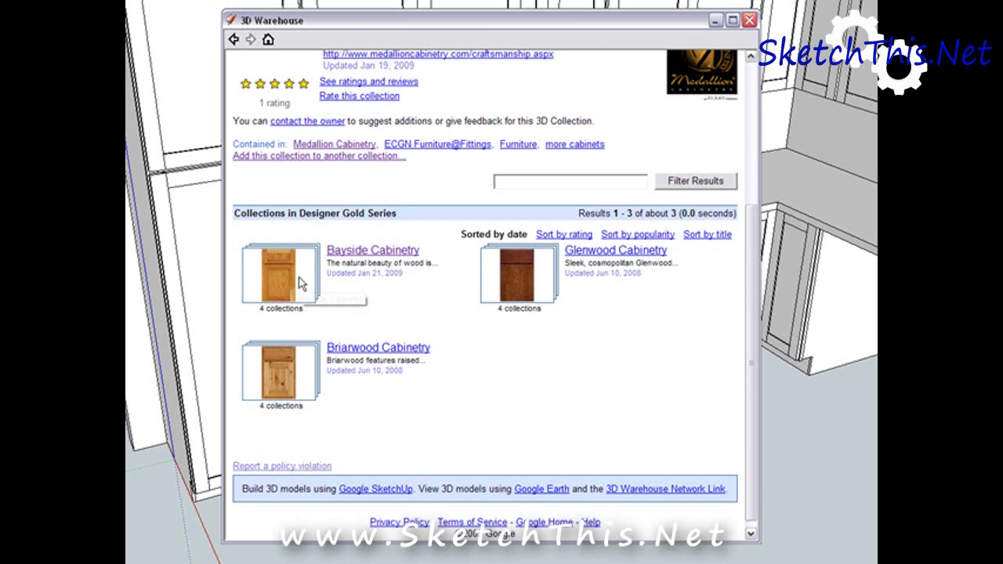
pyautogui.click(301, 284)
pyautogui.scroll(-3, 497, 284)
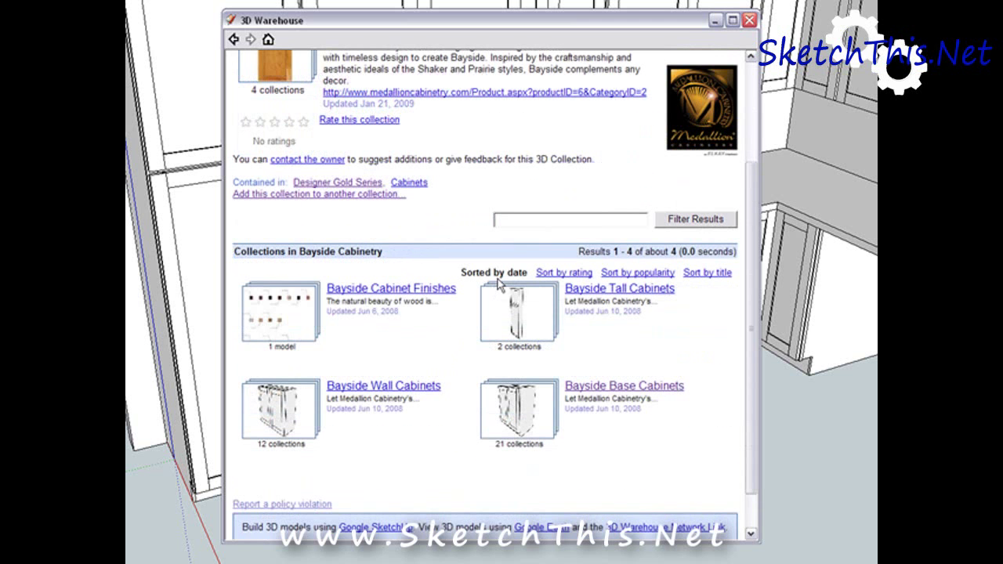
# Step: Open the Bayside Base Cabinets collection, go to One Door One Drawer, and download cabinet B09 directly into the model
pyautogui.click(613, 391)
pyautogui.scroll(-3, 580, 326)
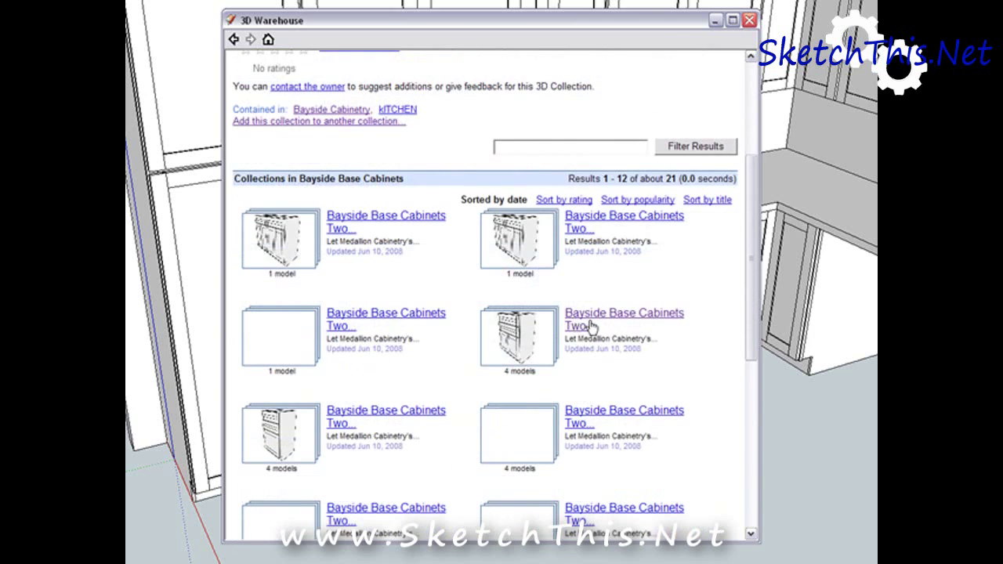
pyautogui.scroll(-10, 592, 327)
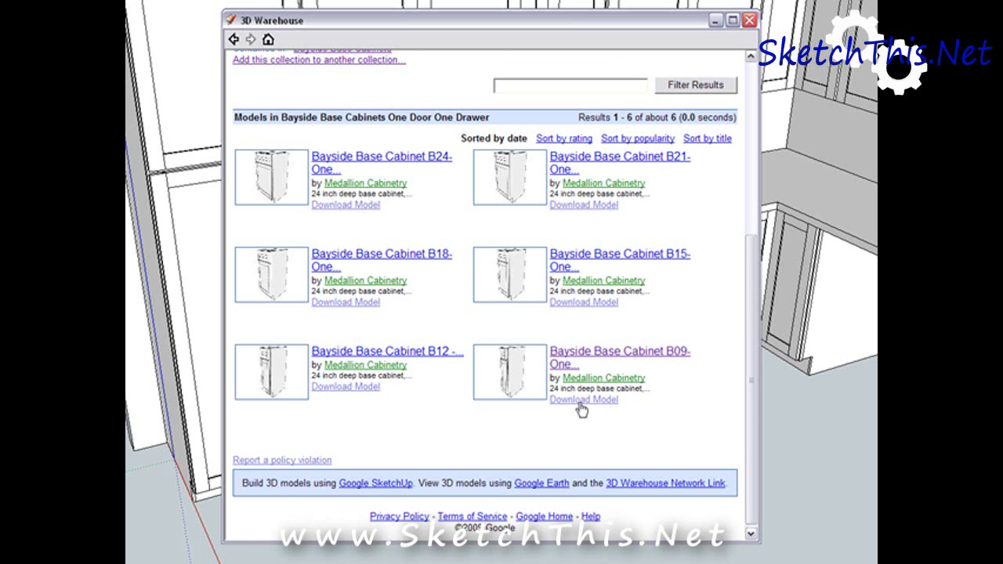
pyautogui.click(582, 401)
pyautogui.click(439, 305)
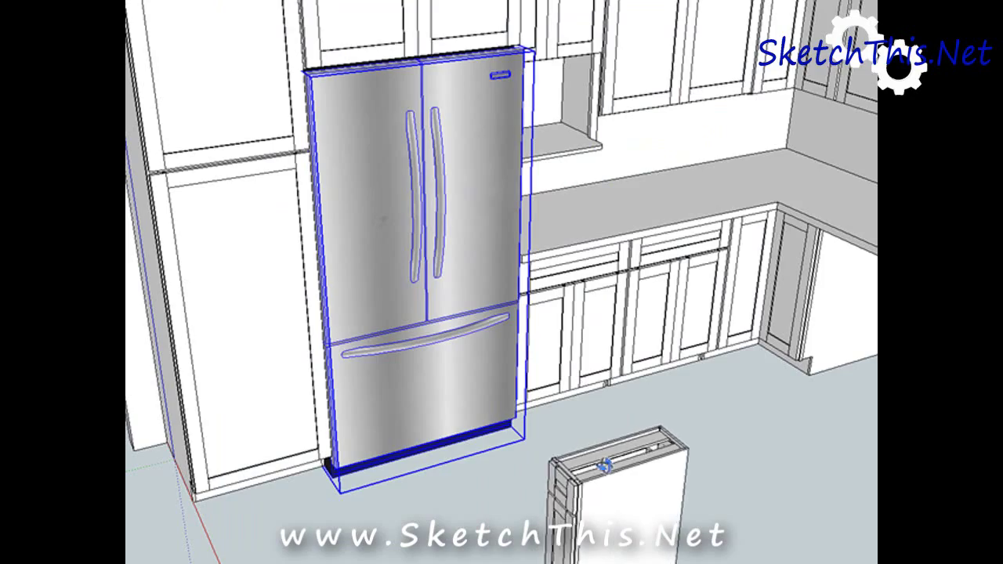
# Step: Place the downloaded B09 cabinet on the floor beyond the short cabinet run and rotate it to face the same way as that run
pyautogui.moveTo(572, 463)
pyautogui.mouseDown(button='middle')
pyautogui.moveTo(739, 421)
pyautogui.moveTo(705, 392)
pyautogui.moveTo(457, 507)
pyautogui.moveTo(720, 500)
pyautogui.moveTo(546, 381)
pyautogui.moveTo(661, 502)
pyautogui.mouseUp(button='middle')
pyautogui.scroll(-2, 705, 392)
pyautogui.scroll(3, 721, 496)
pyautogui.keyDown('shift'); pyautogui.moveTo(721, 496); pyautogui.dragTo(698, 504, button='middle'); pyautogui.keyUp('shift')
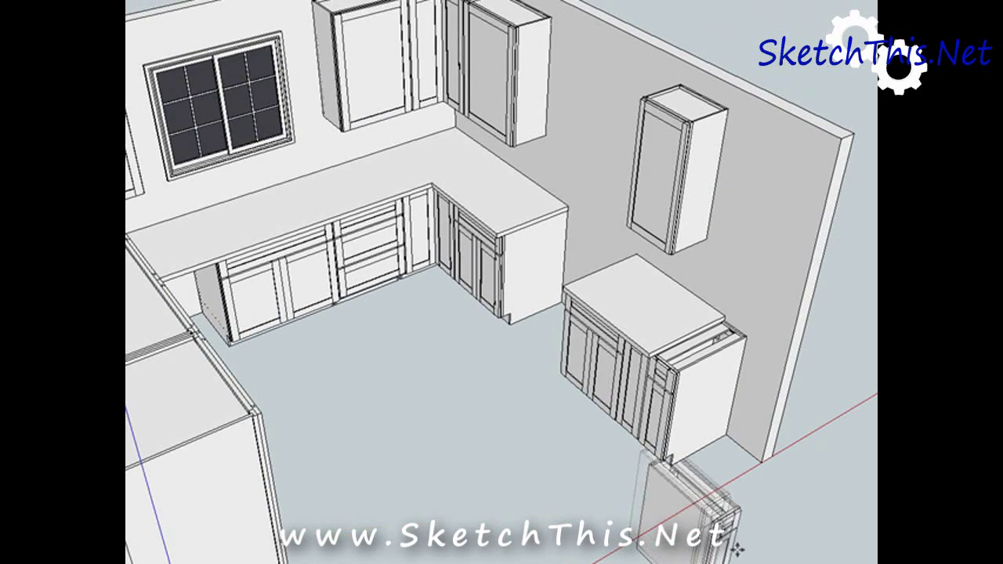
pyautogui.click(699, 498)
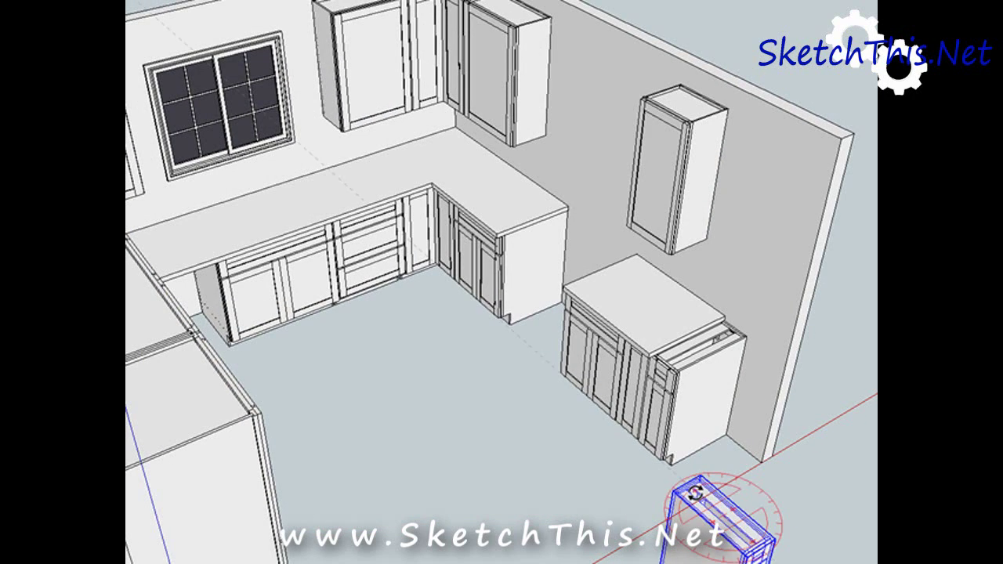
pyautogui.press('m')
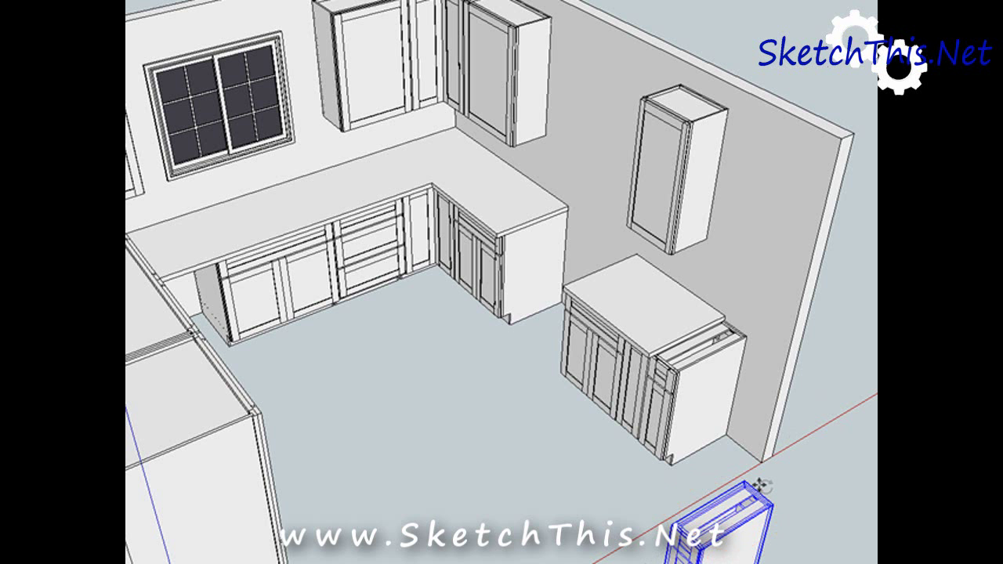
# Step: Move the B09 cabinet by its back top corner to the open end of the L-shaped counter, flush against its last base cabinet
pyautogui.click(741, 468)
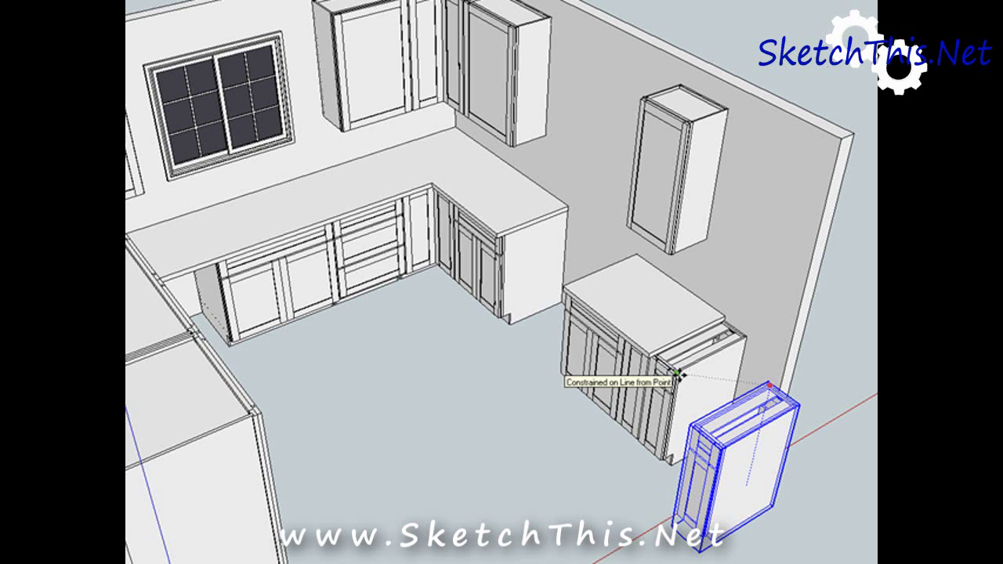
pyautogui.scroll(3, 721, 400)
pyautogui.scroll(2, 722, 397)
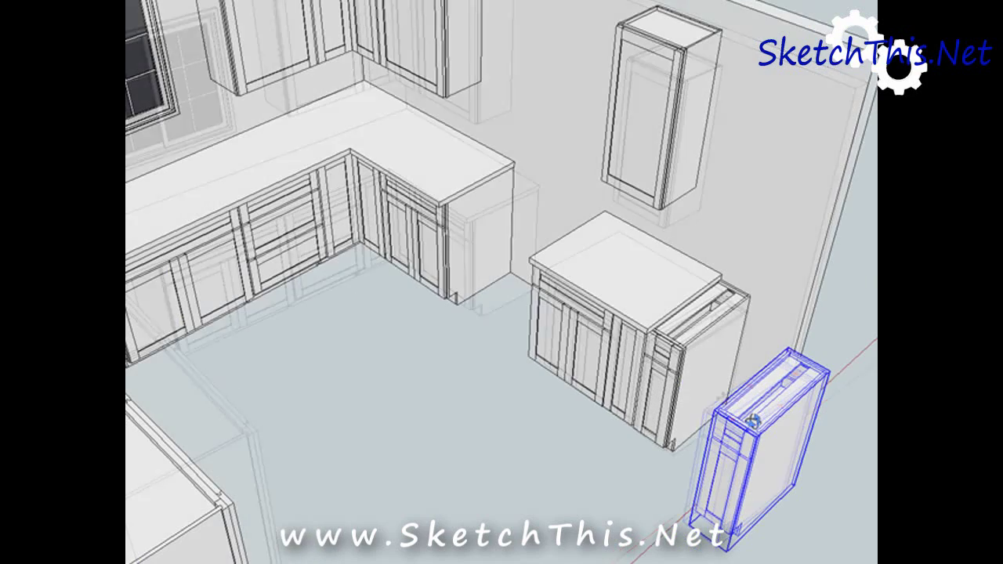
pyautogui.scroll(2, 780, 345)
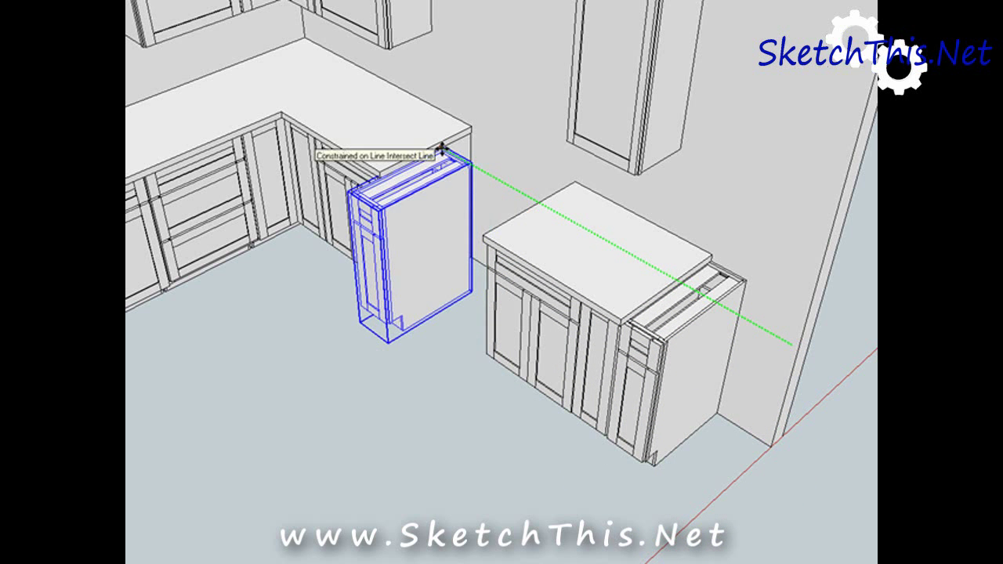
pyautogui.click(441, 147)
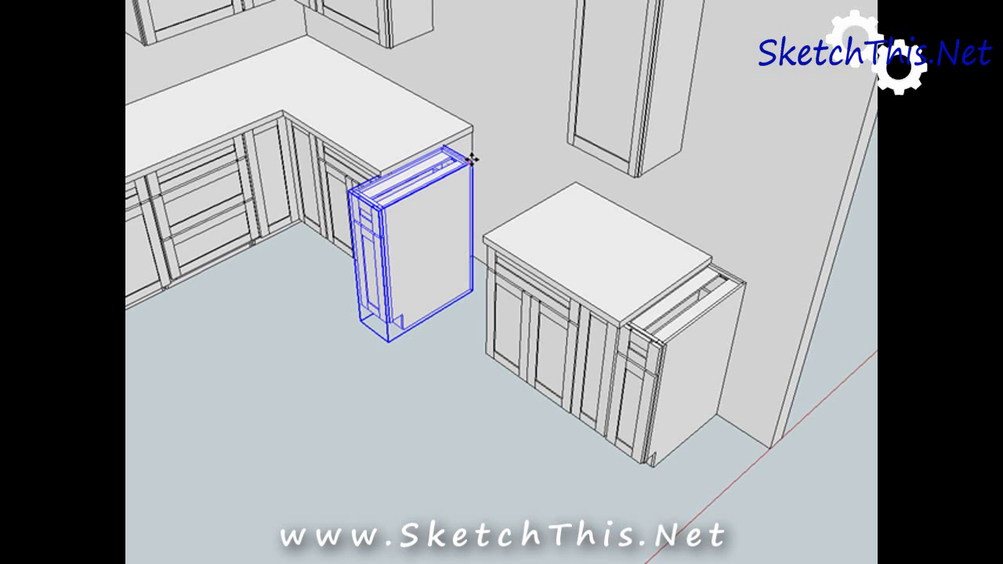
pyautogui.click(471, 160)
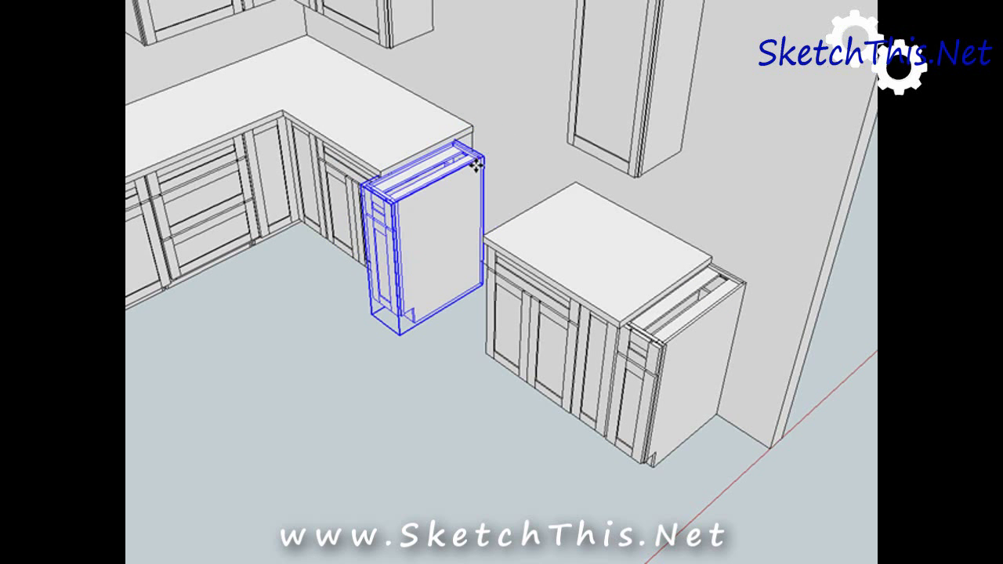
pyautogui.click(522, 140)
pyautogui.moveTo(515, 173); pyautogui.dragTo(454, 159, button='middle')
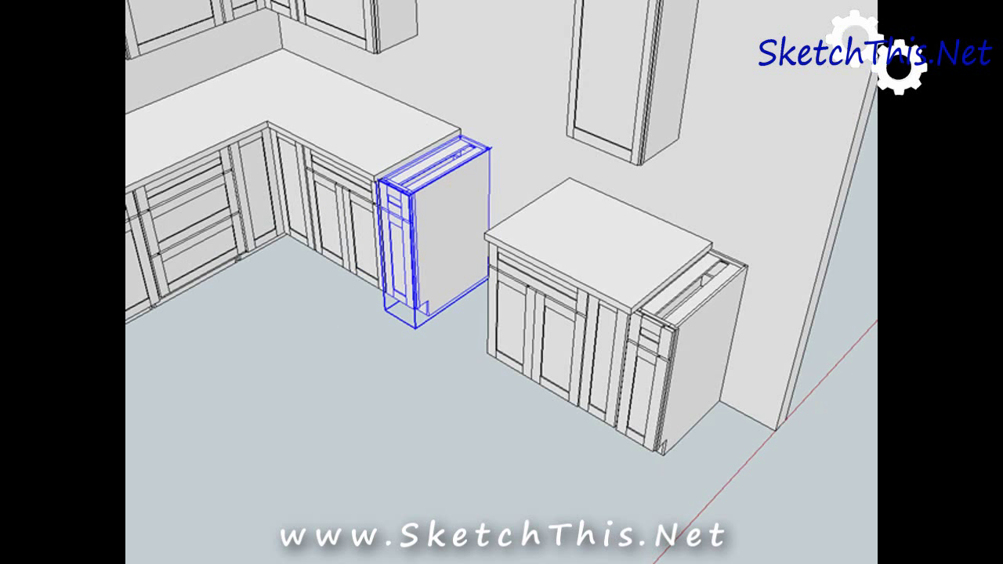
# Step: Delete the narrow uncovered base cabinet at the outer end of the short cabinet run
pyautogui.moveTo(277, 334); pyautogui.dragTo(313, 305, button='middle')
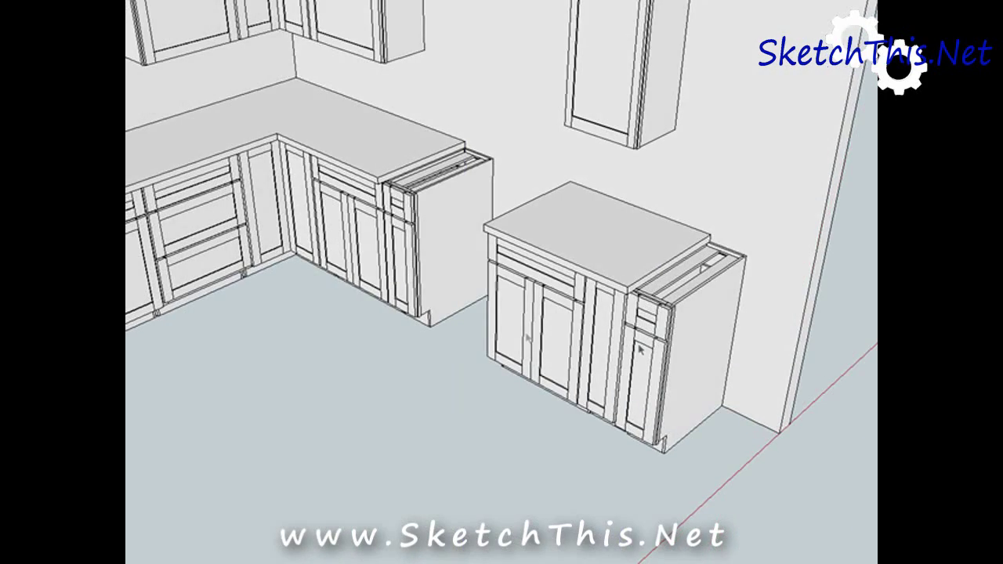
pyautogui.click(657, 347)
pyautogui.press('Delete')
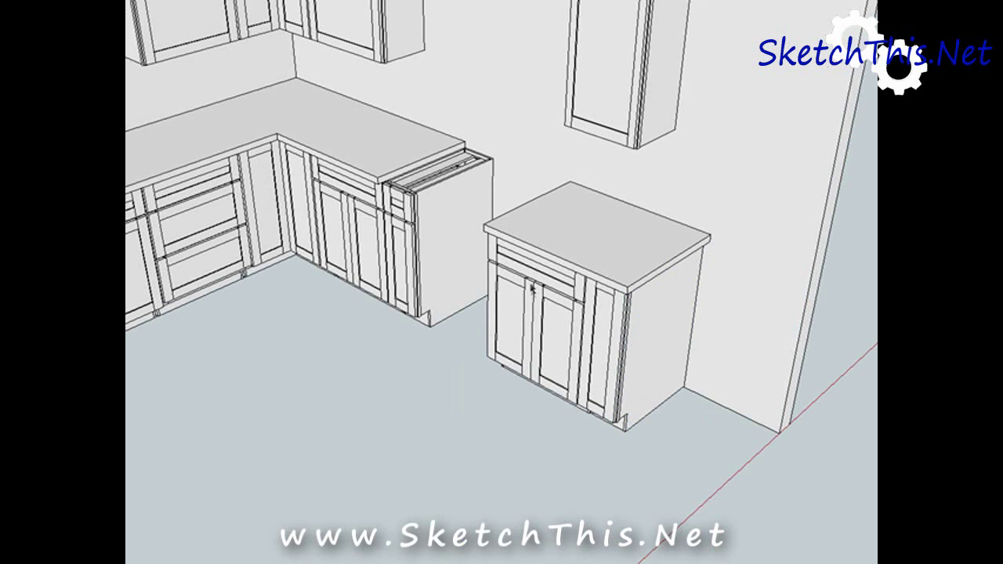
# Step: Select the short run's two remaining base cabinets with their countertop and move them along the green axis, away from the L-shaped counter
pyautogui.click(533, 288)
pyautogui.keyDown('shift'); pyautogui.click(594, 265); pyautogui.keyUp('shift')
pyautogui.keyDown('shift'); pyautogui.click(612, 306); pyautogui.keyUp('shift')
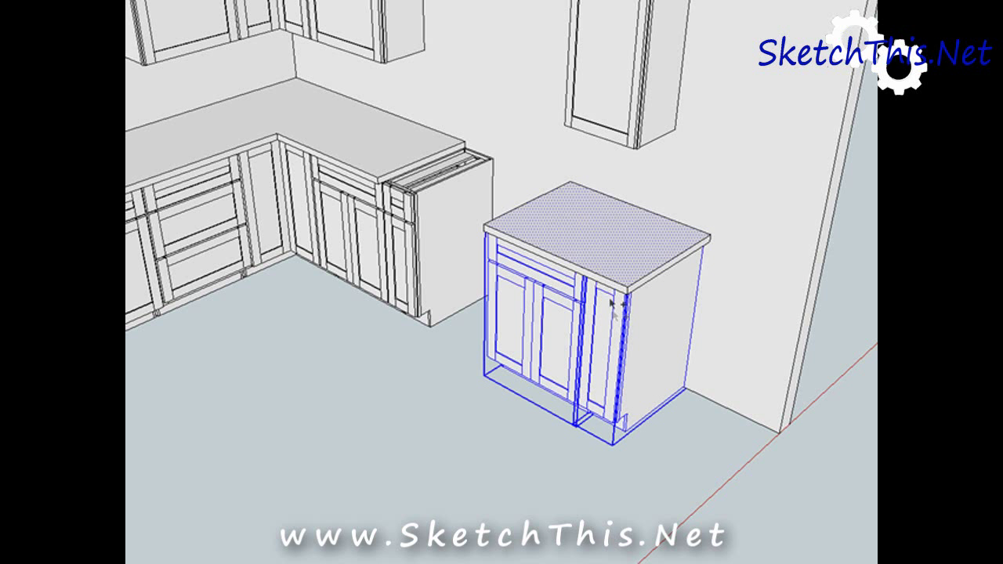
pyautogui.keyDown('ctrl'); pyautogui.click(602, 265); pyautogui.keyUp('ctrl')
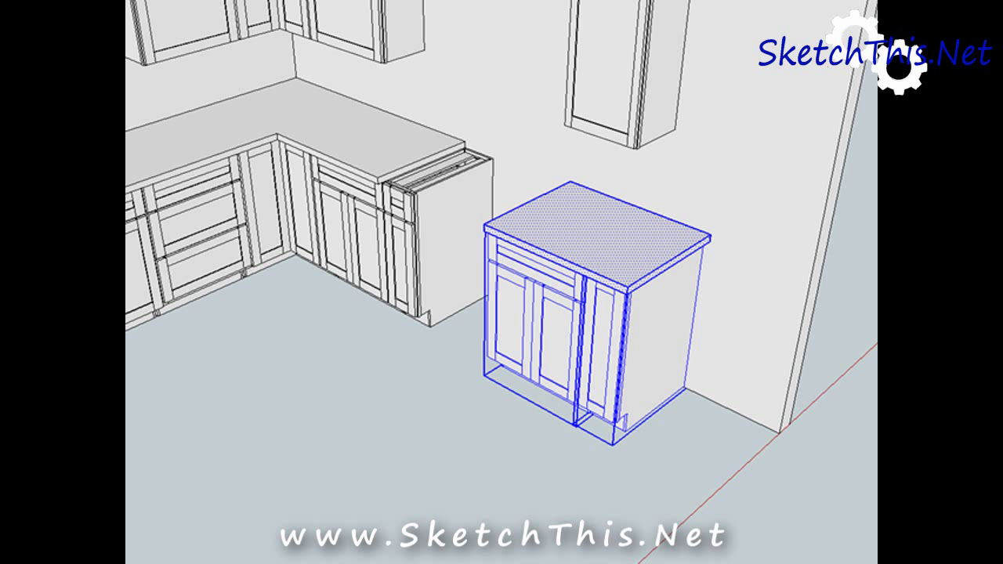
pyautogui.click(276, 381)
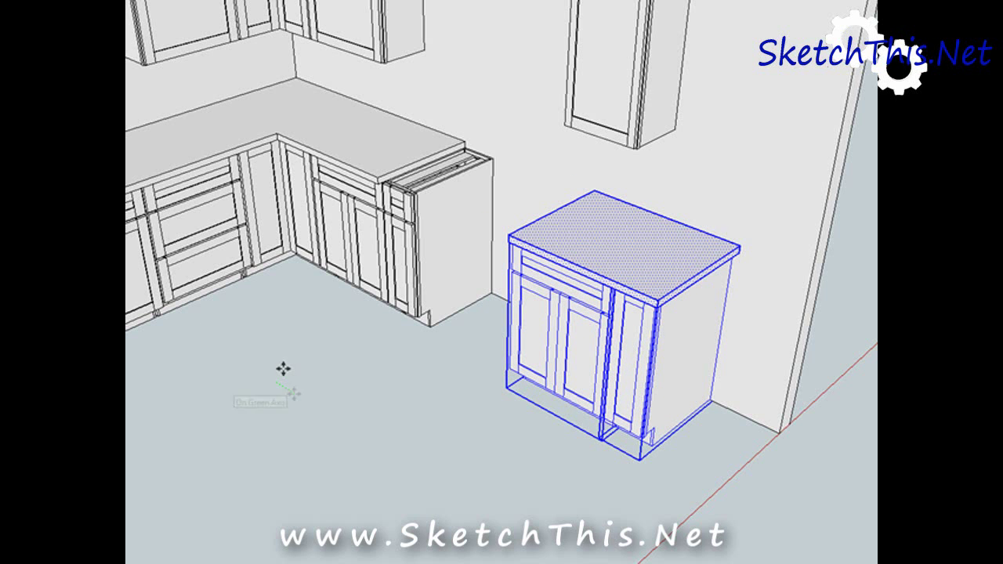
pyautogui.moveTo(340, 421); pyautogui.dragTo(339, 311, button='middle')
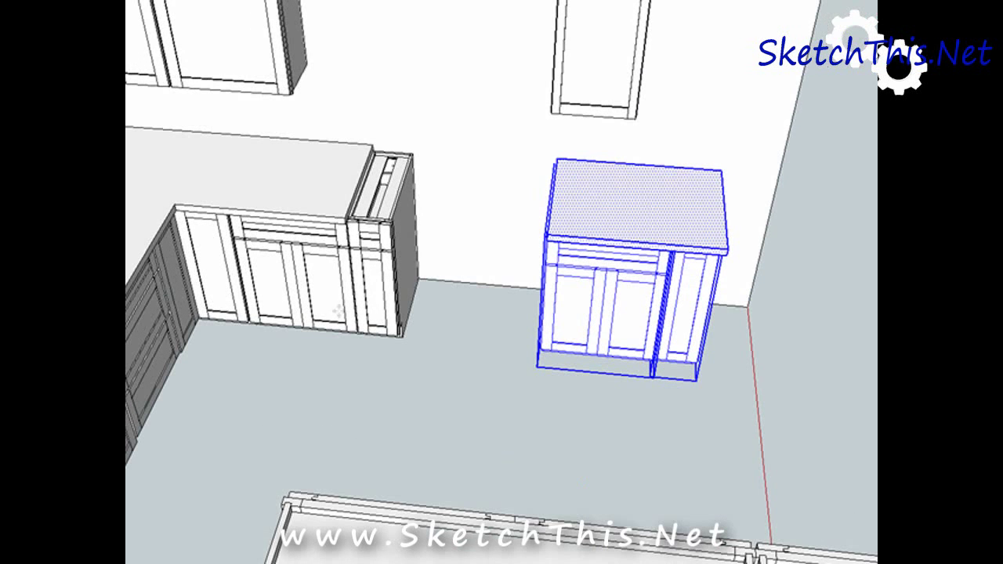
pyautogui.click(457, 448)
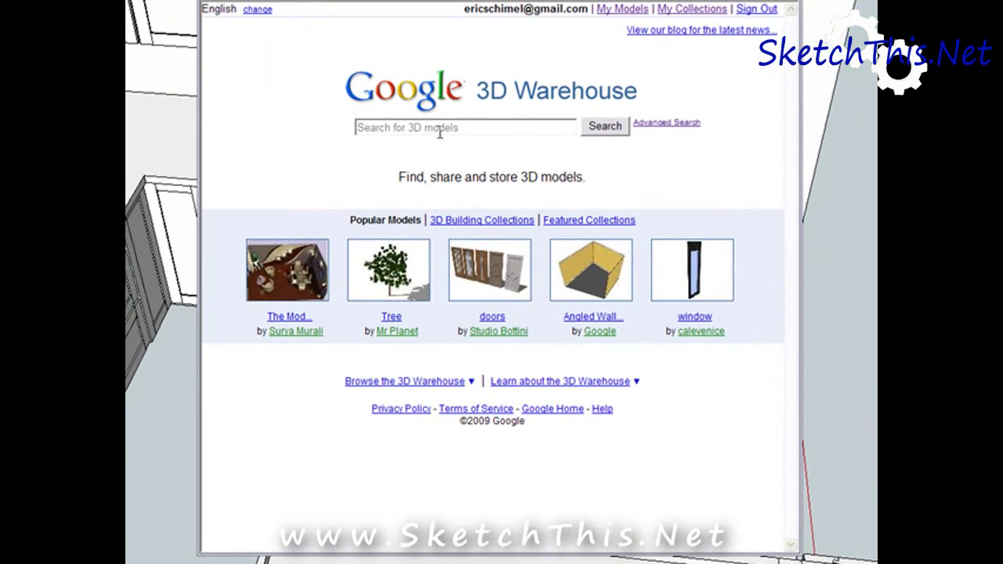
# Step: Search the 3D Warehouse for "coffee pot" and download Google's Countertop coffee maker into the model
pyautogui.click(437, 167)
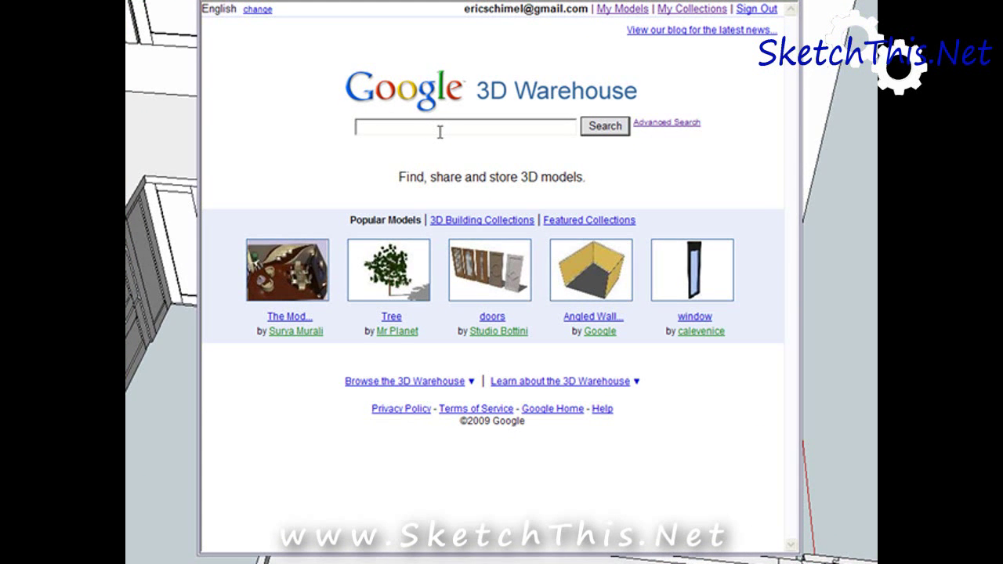
pyautogui.write('coffee pot')
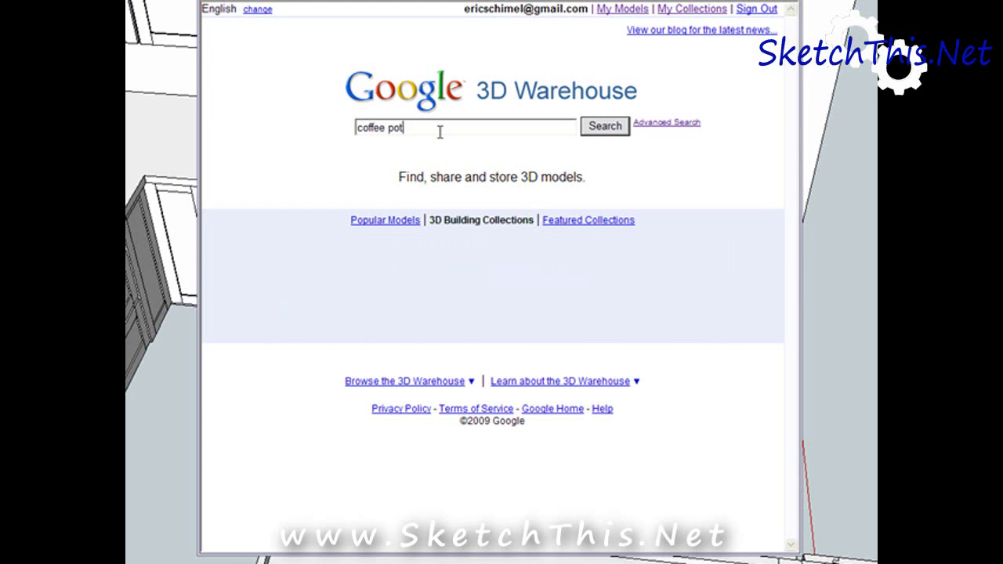
pyautogui.click(600, 131)
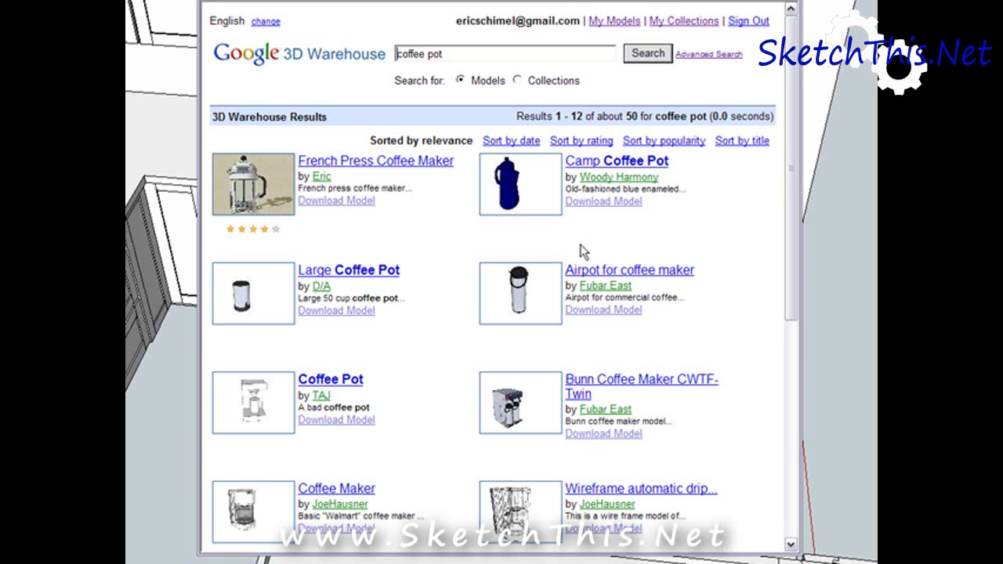
pyautogui.scroll(-2, 546, 320)
pyautogui.scroll(-2, 547, 320)
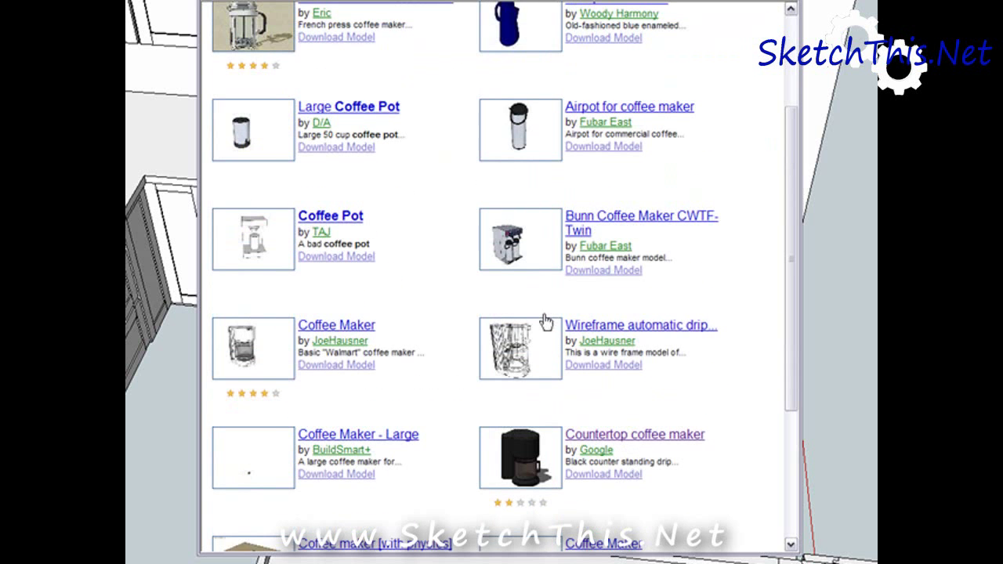
pyautogui.click(592, 476)
pyautogui.click(433, 285)
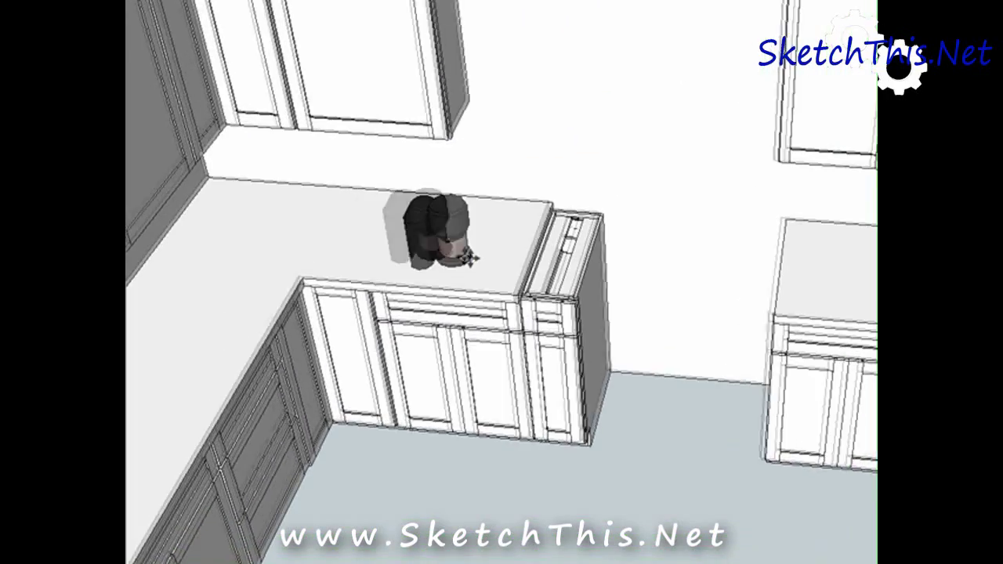
# Step: Place the coffee maker on the L-shaped countertop near its open end and switch to the Scene 2 view
pyautogui.click(469, 253)
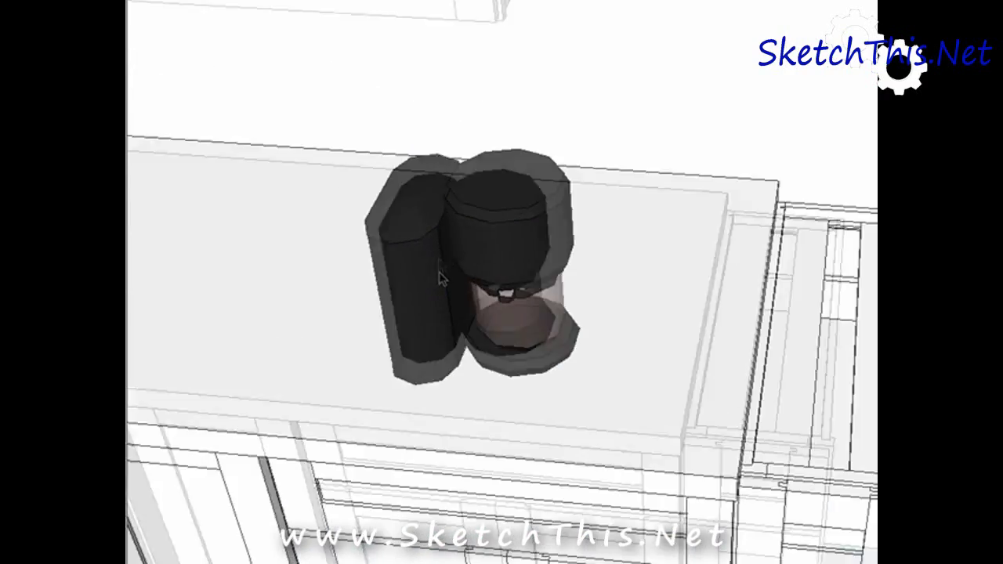
pyautogui.moveTo(440, 278); pyautogui.dragTo(152, 184, button='middle')
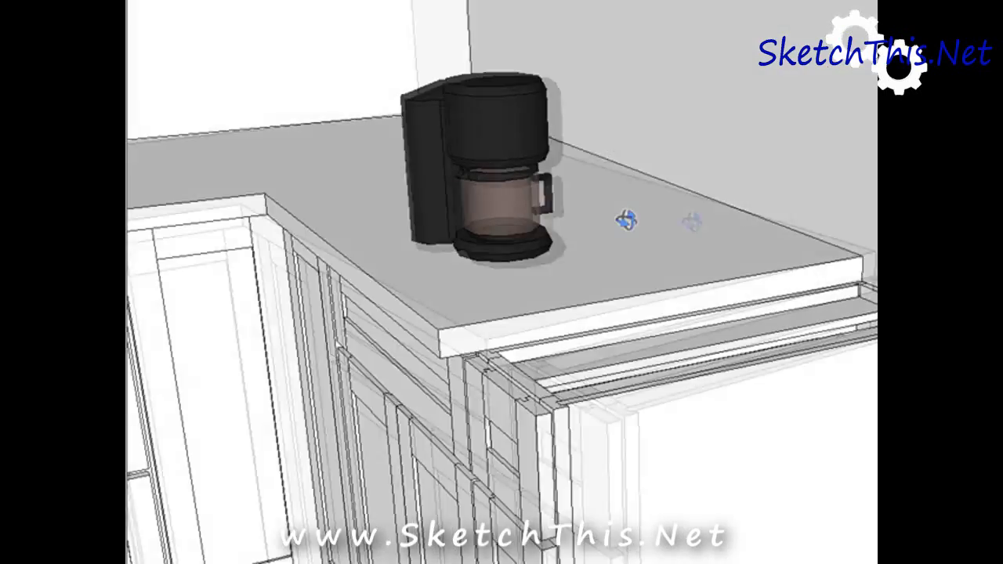
pyautogui.moveTo(627, 217); pyautogui.dragTo(188, 63, button='middle')
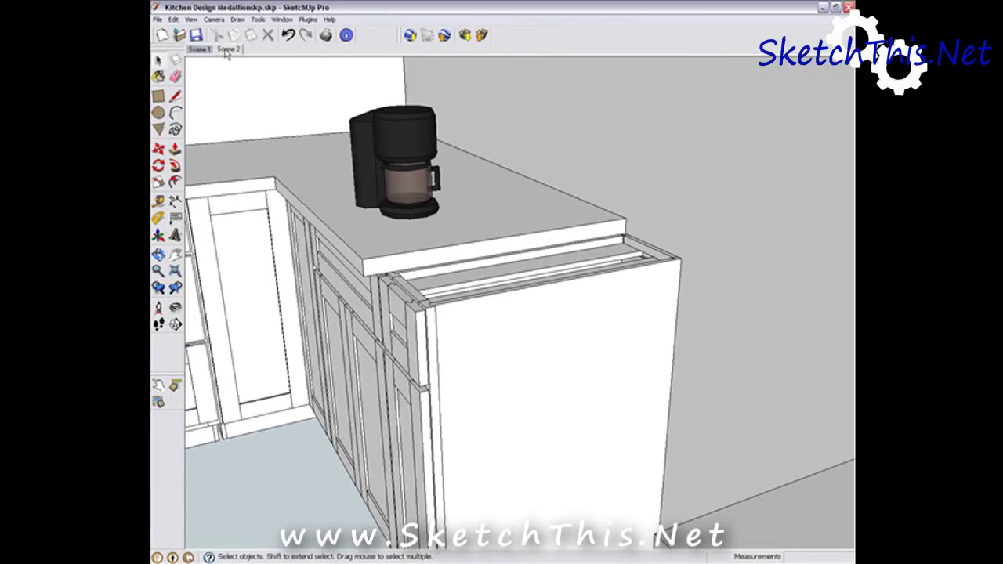
pyautogui.click(228, 49)
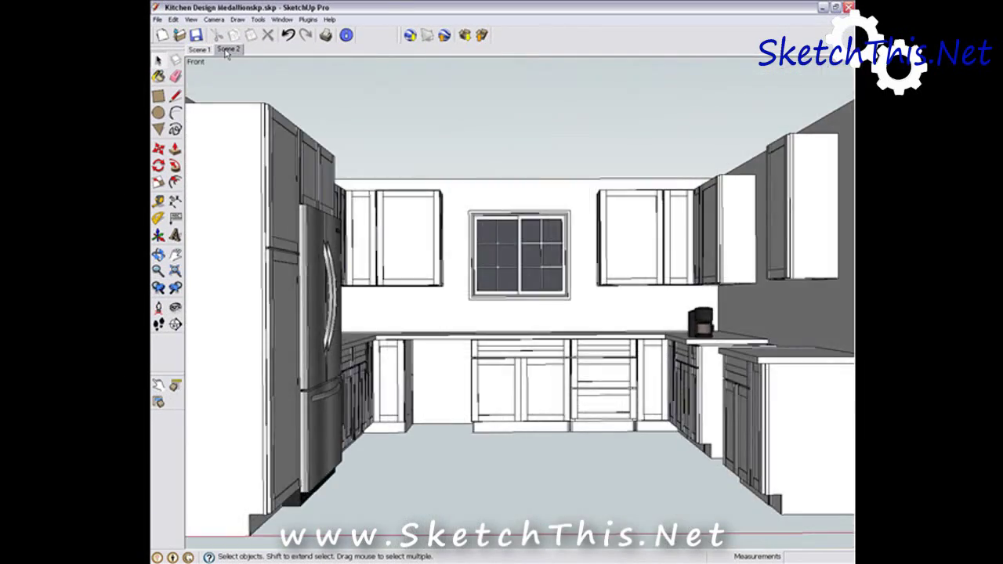